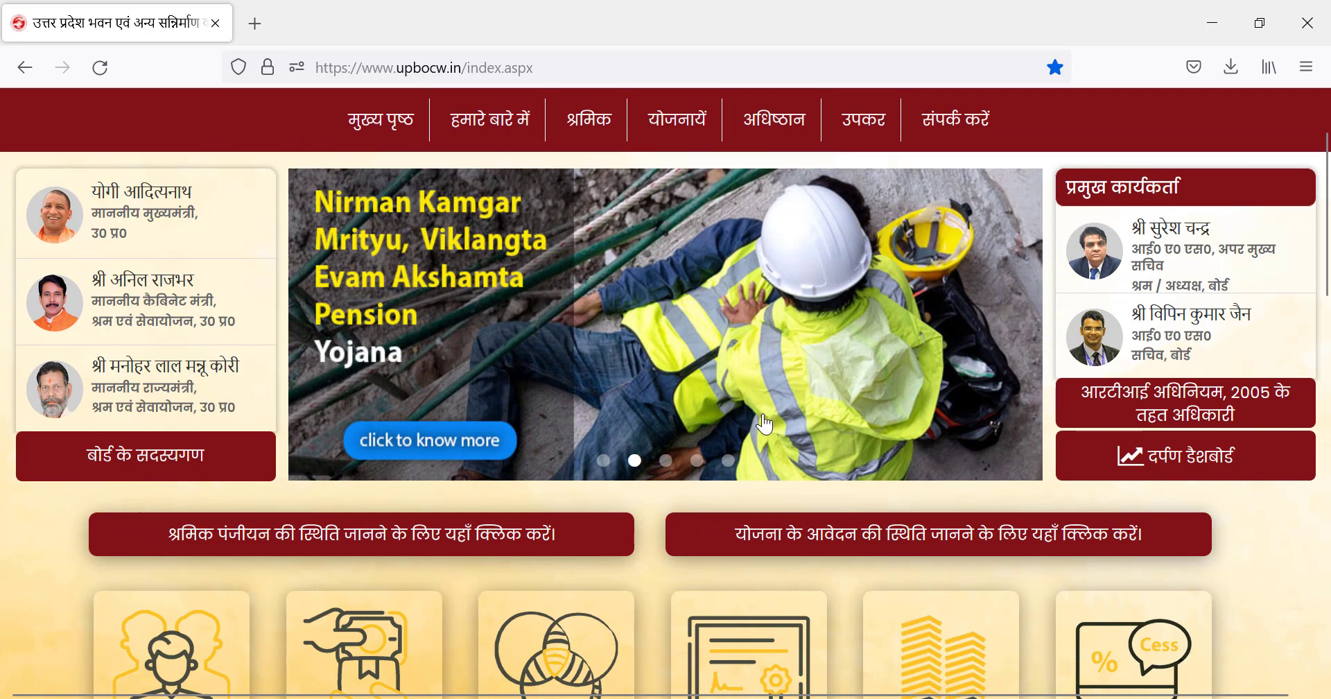
# Browse the scheme banners on the welfare board's home page and reload the page.
pyautogui.click(665, 460)
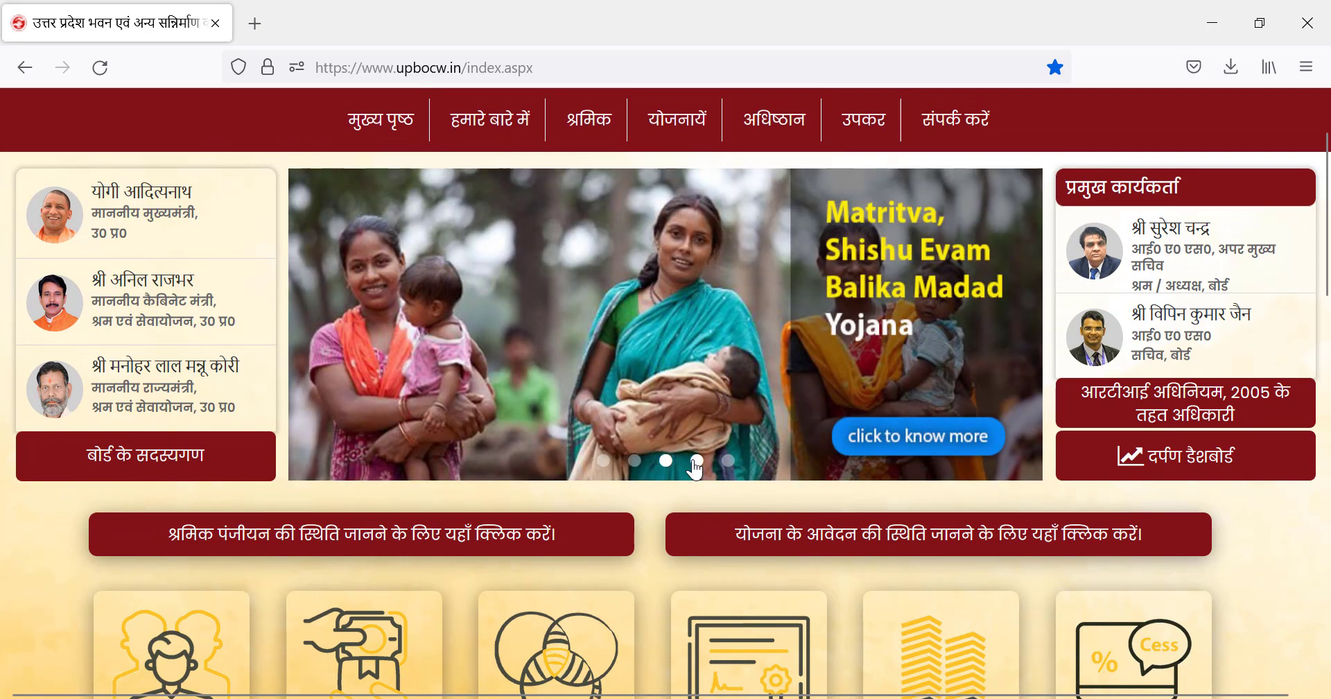
pyautogui.click(696, 461)
pyautogui.click(727, 462)
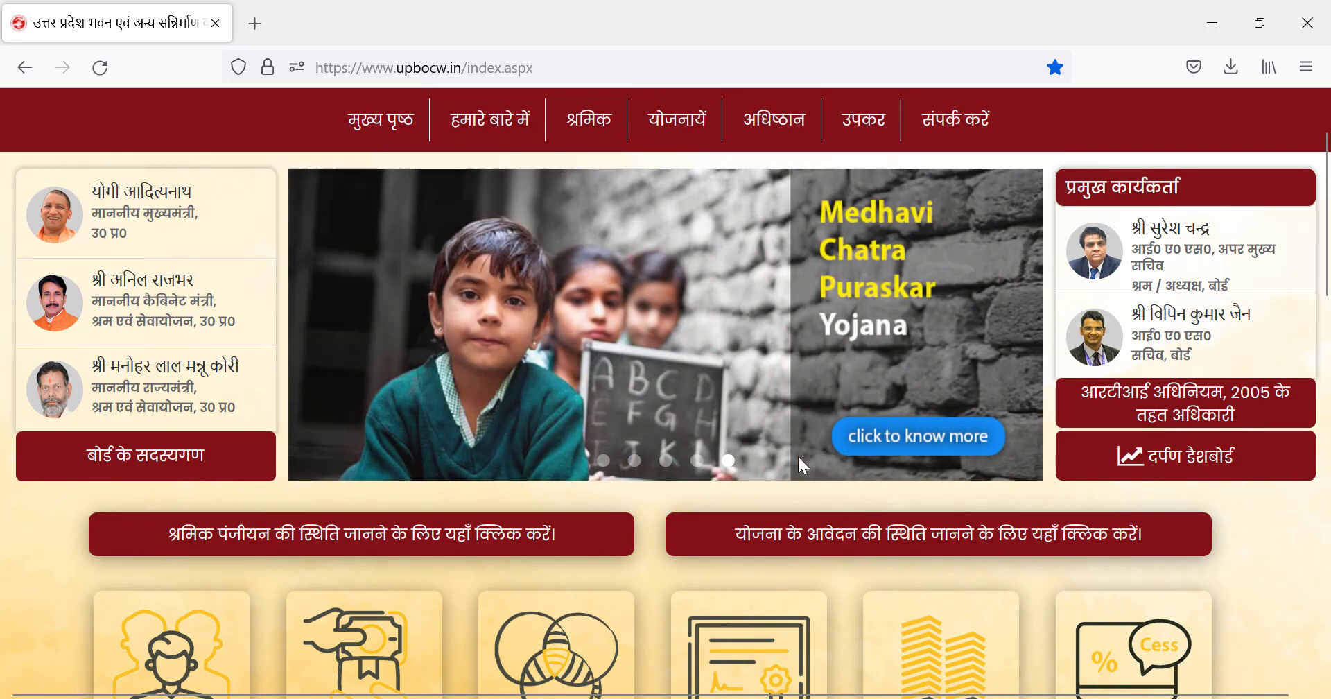
pyautogui.scroll(3, 901, 555)
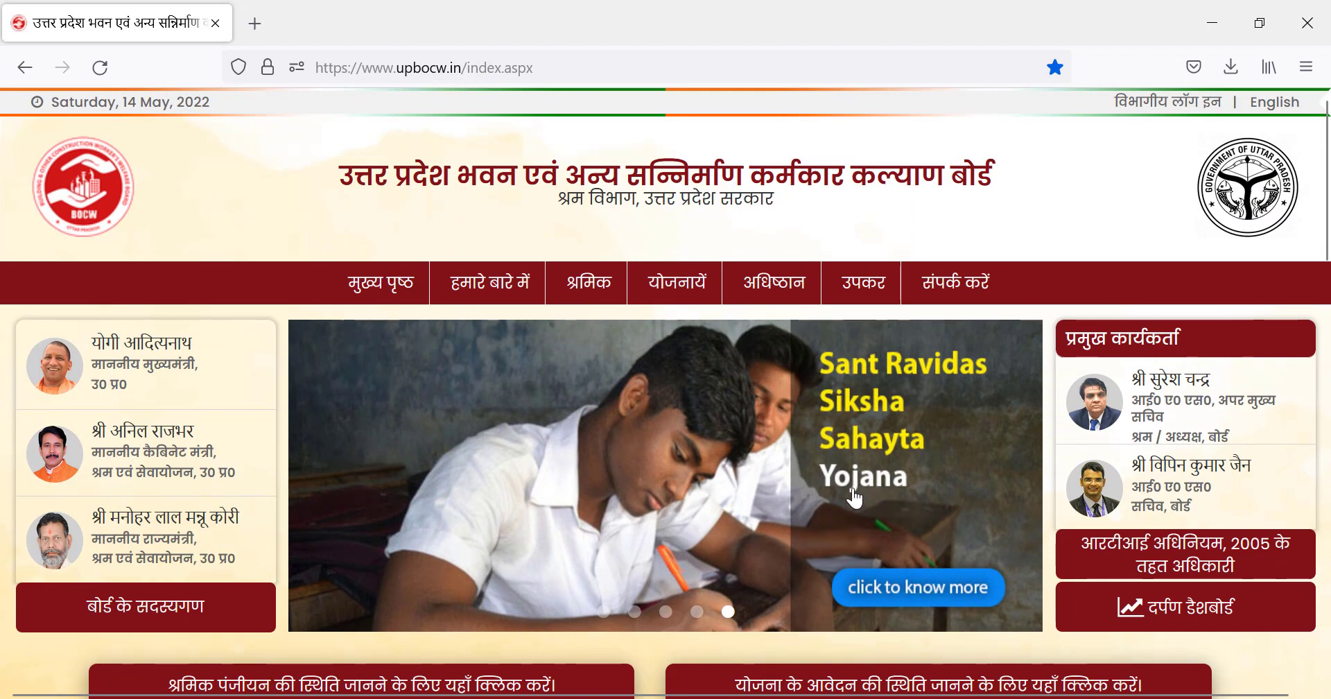
pyautogui.press('F5')
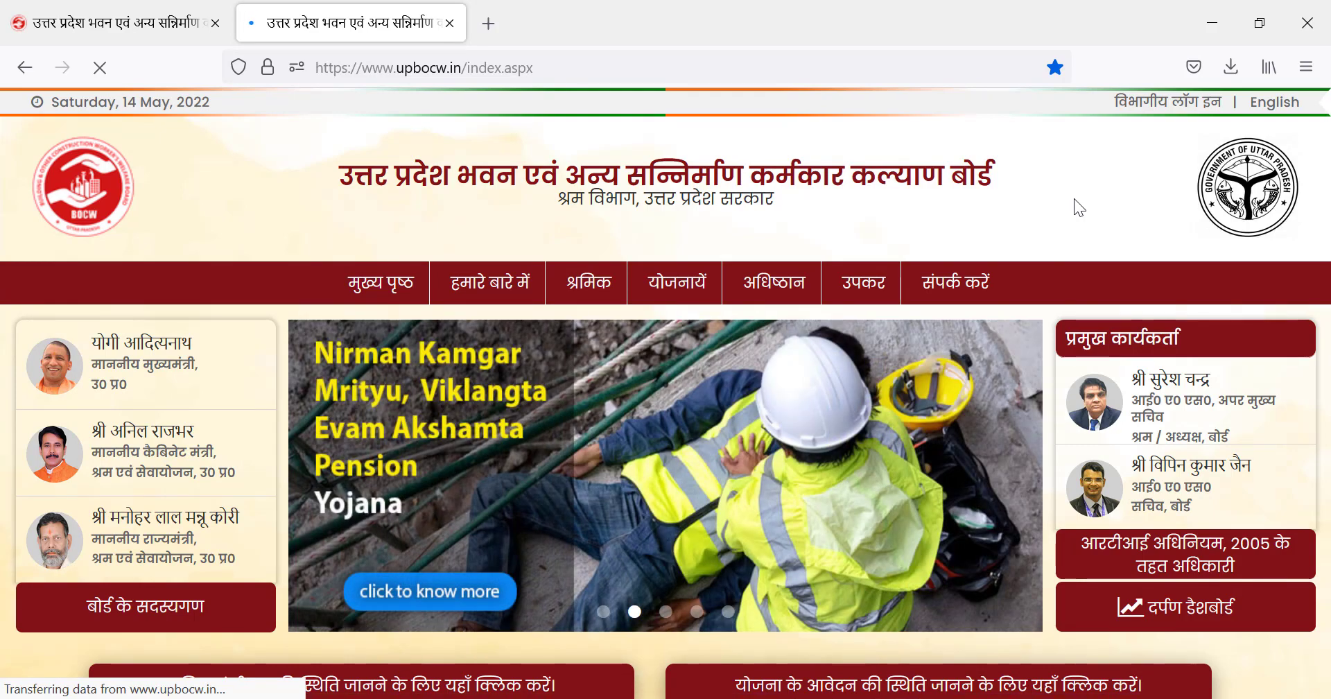
# Open the योजना आवेदन application form and select कानपुर as the registered division.
pyautogui.scroll(-5, 964, 360)
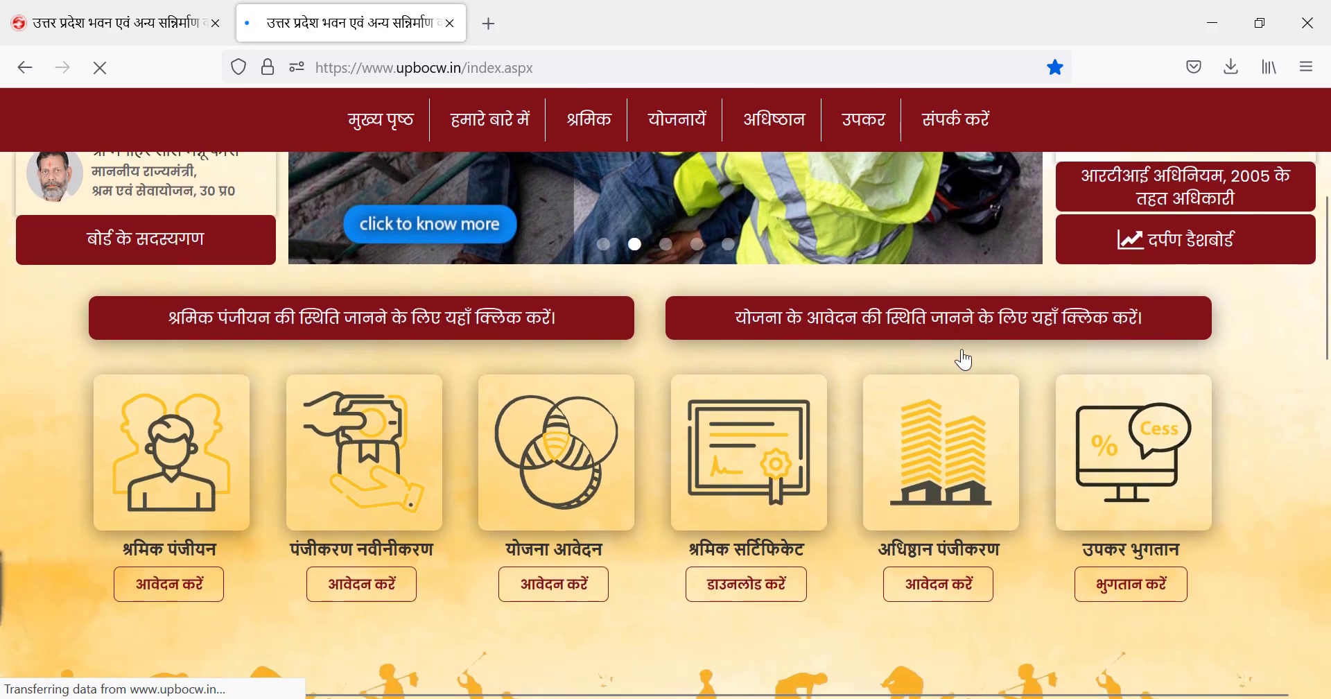
pyautogui.scroll(-1, 964, 360)
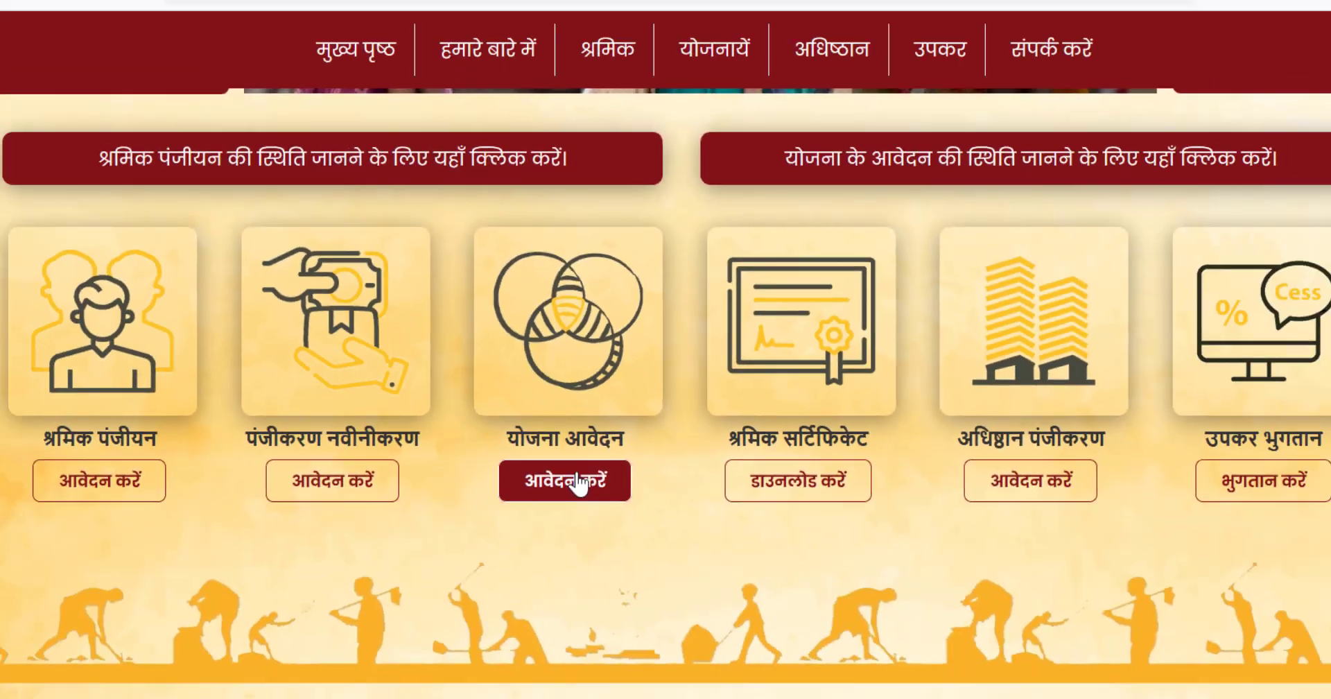
pyautogui.click(714, 596)
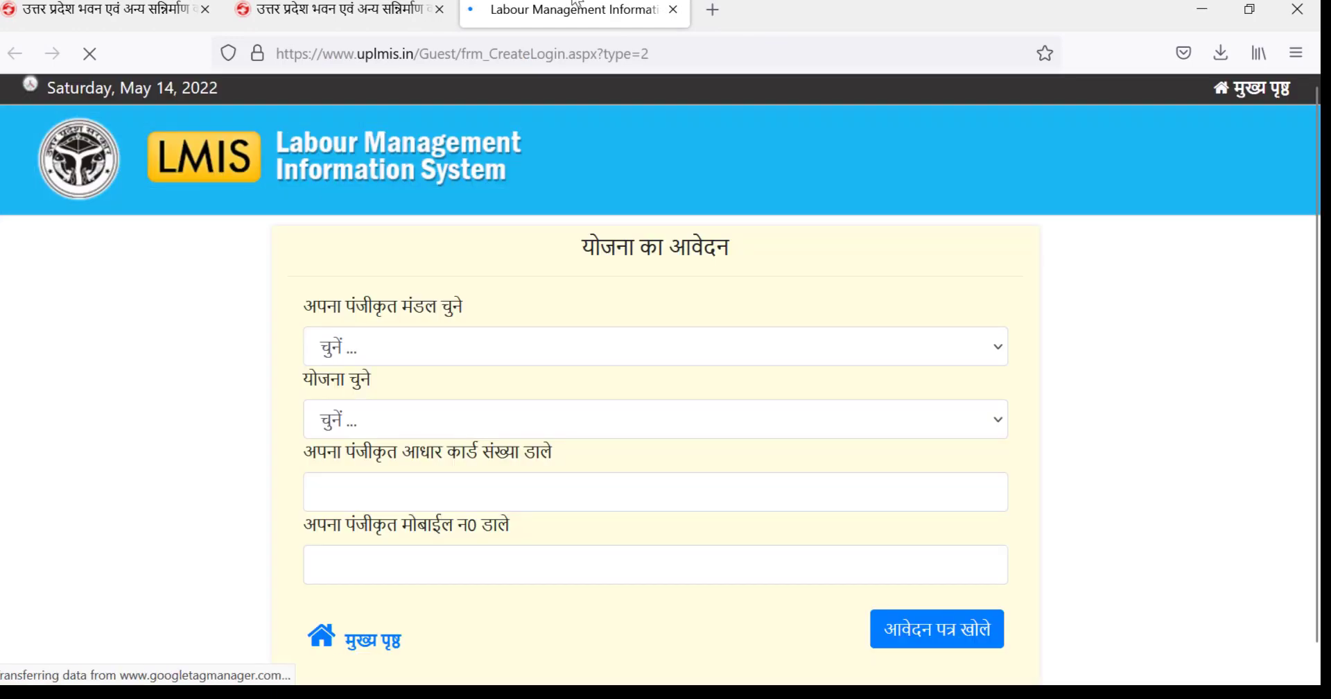
pyautogui.click(435, 346)
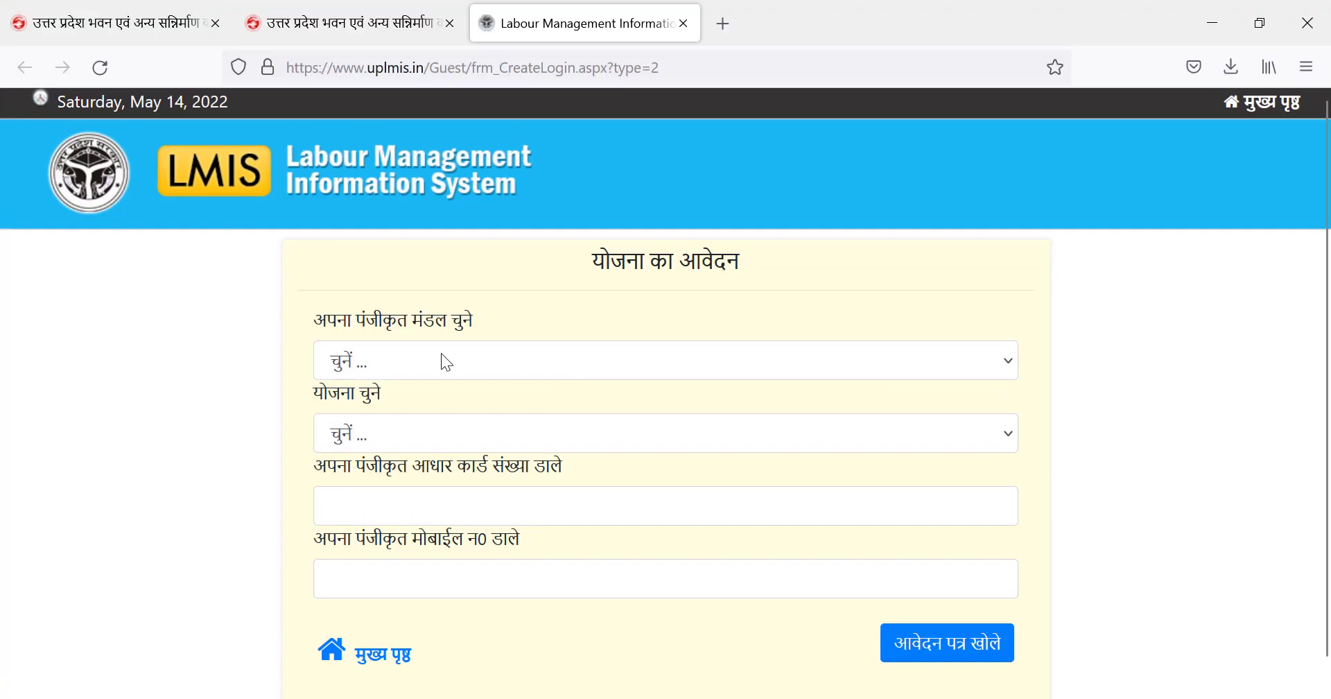
pyautogui.click(442, 355)
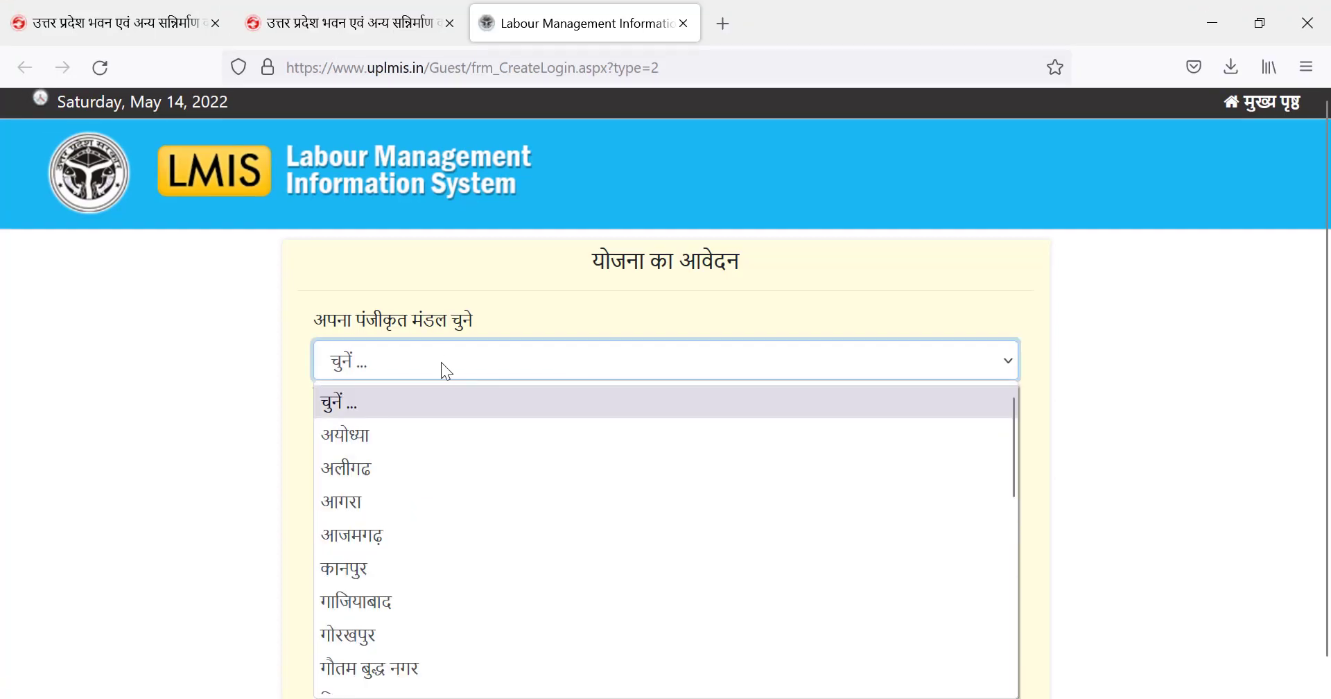
pyautogui.click(381, 571)
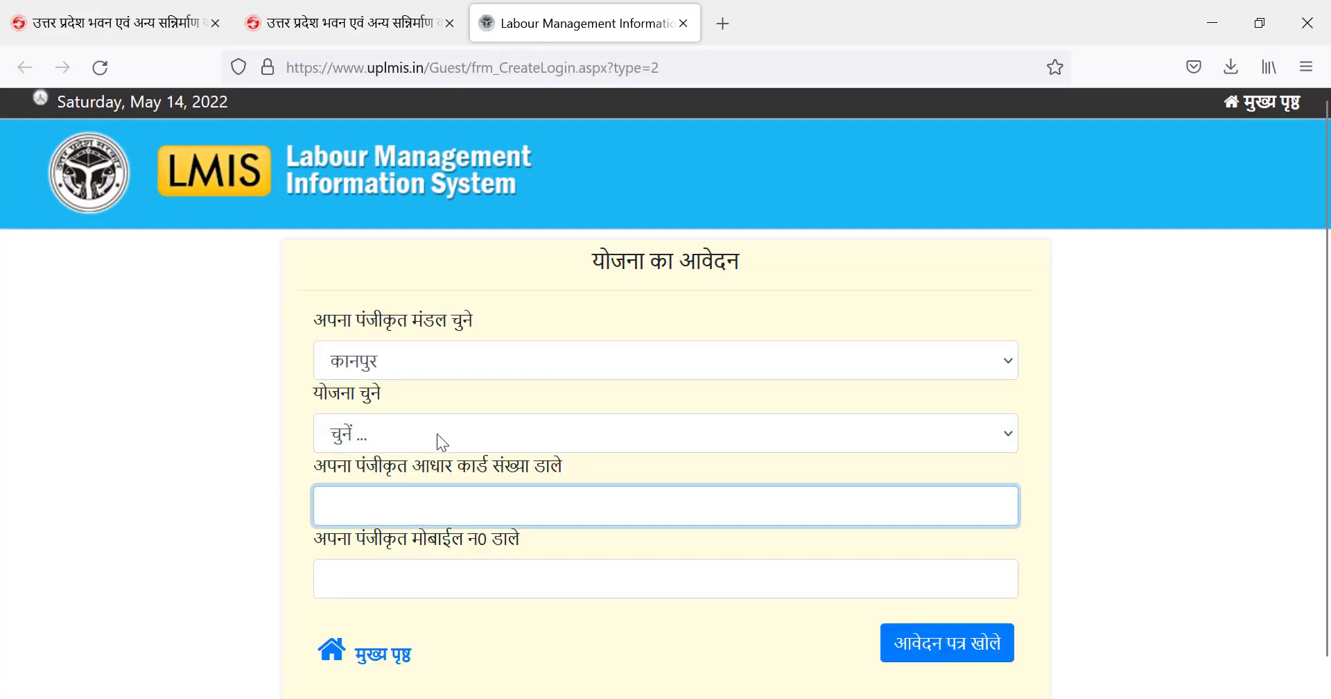
# Examine the list of welfare schemes offered in the योजना चुने field.
pyautogui.click(437, 434)
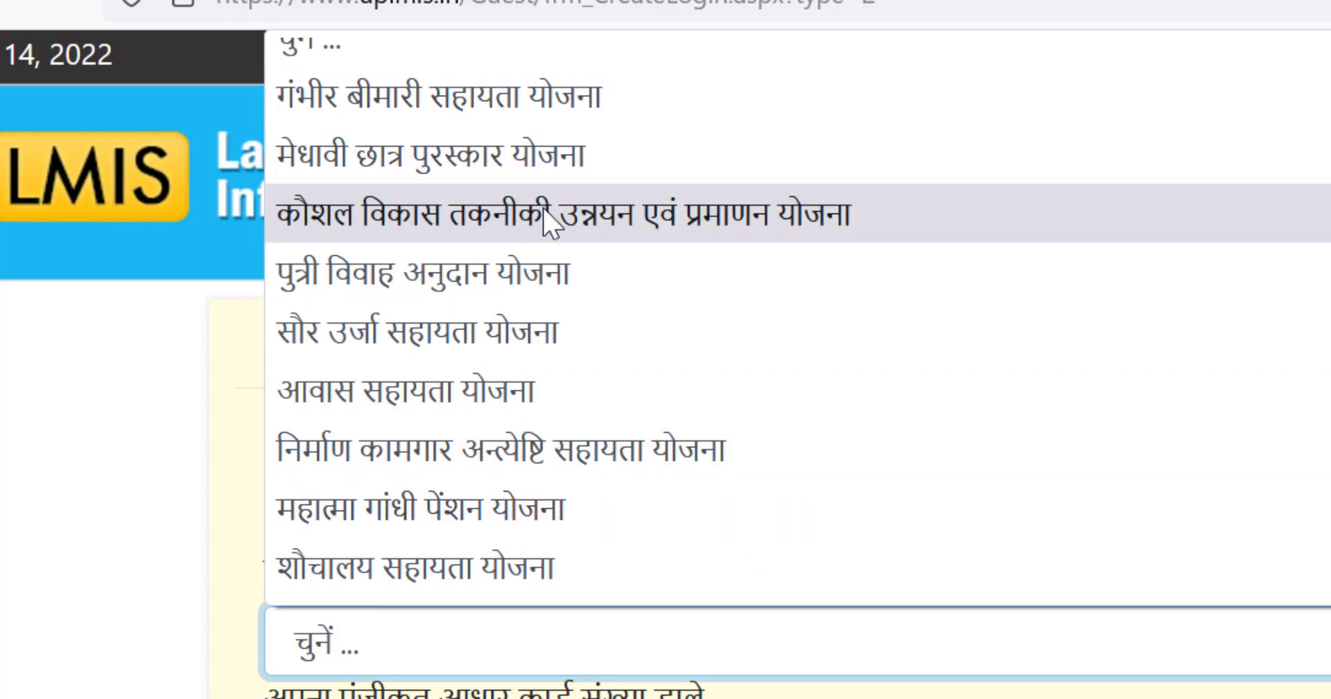
pyautogui.scroll(-2, 693, 465)
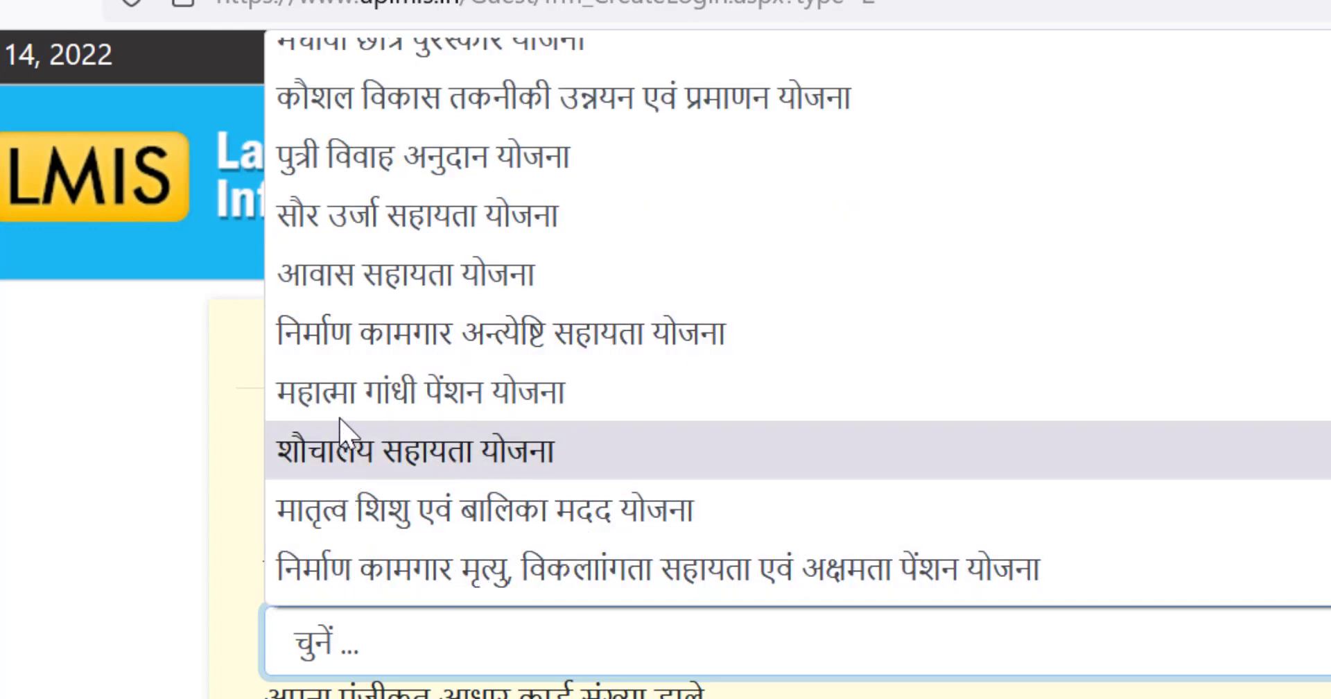
pyautogui.scroll(3, 332, 184)
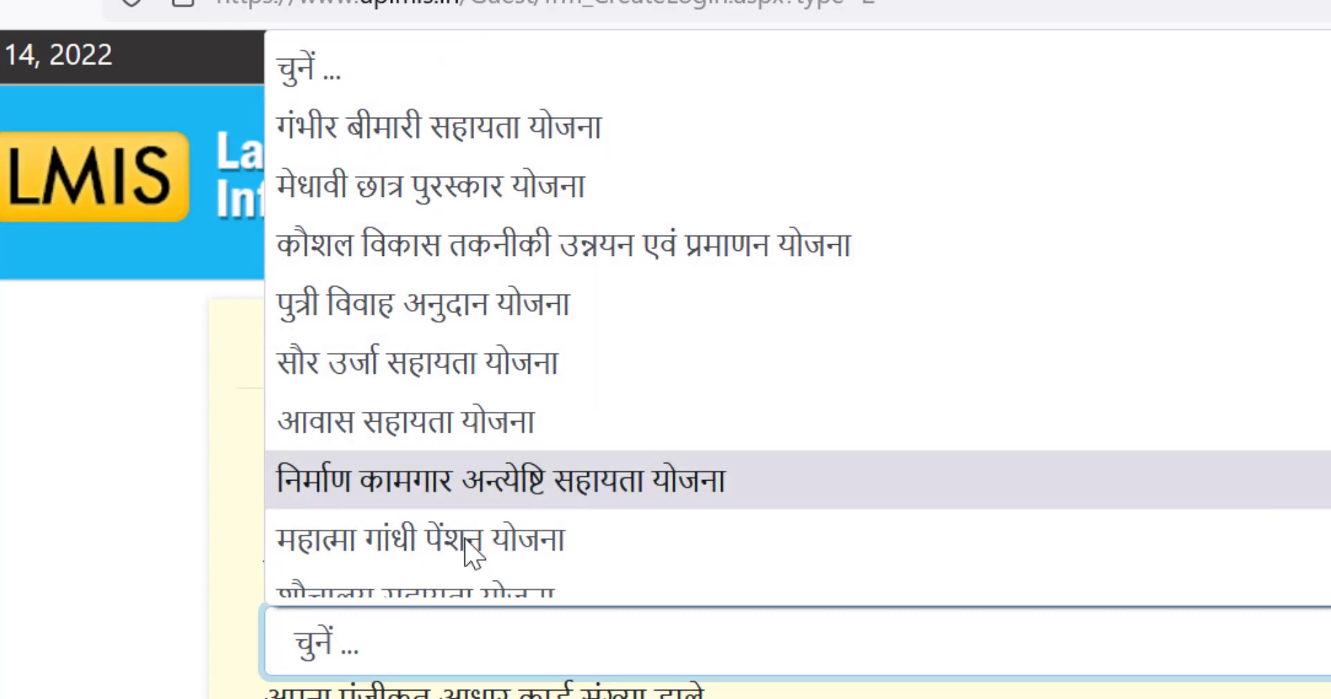
pyautogui.scroll(-2, 1019, 104)
pyautogui.scroll(1, 672, 92)
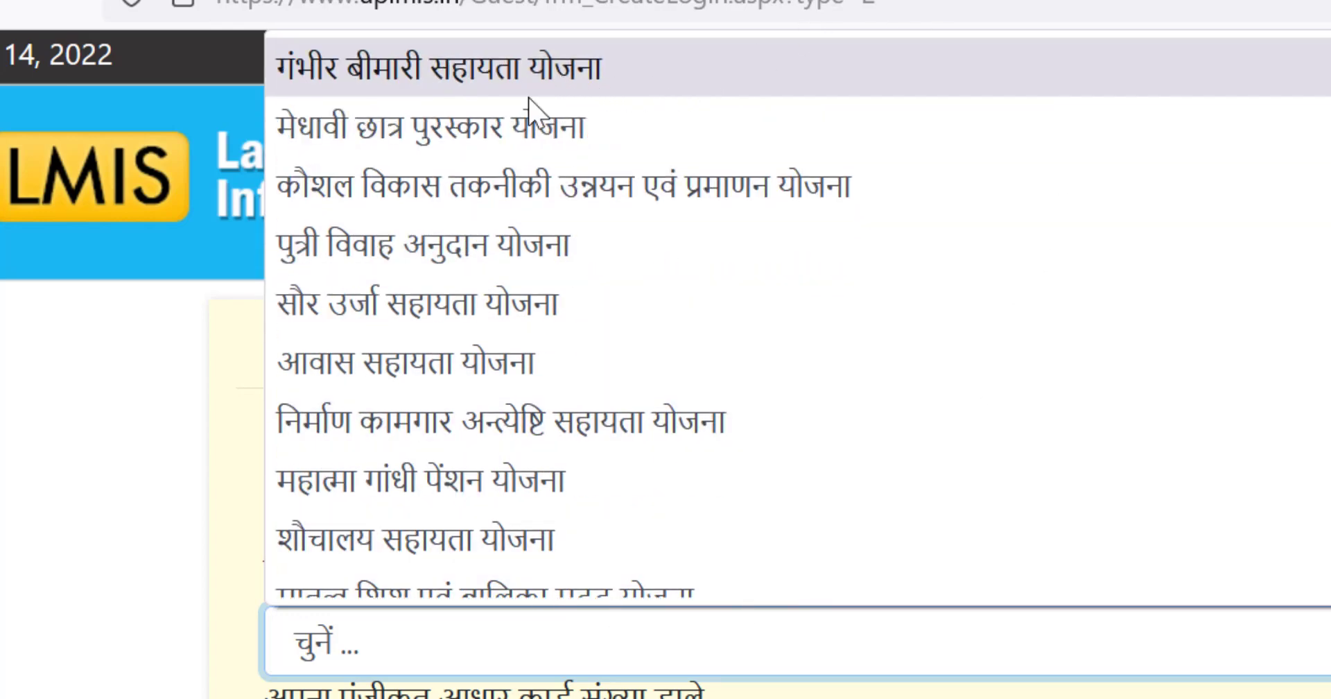
pyautogui.scroll(1, 513, 374)
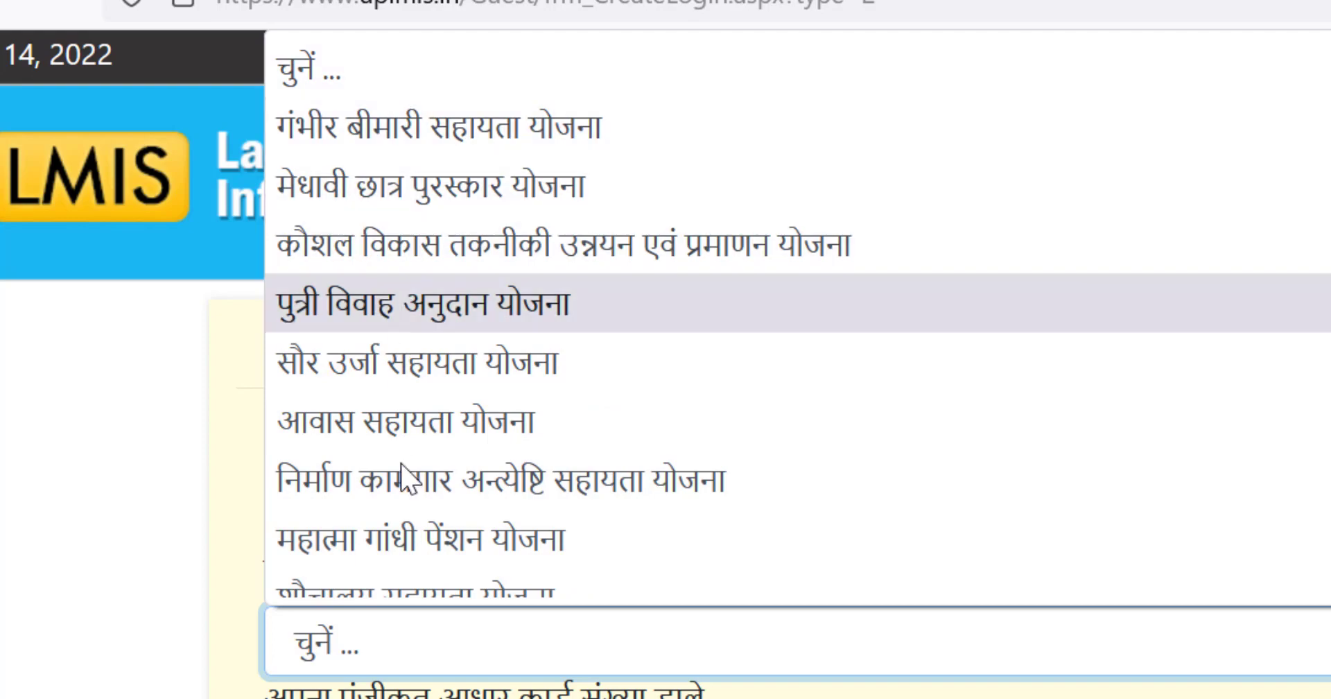
pyautogui.scroll(-1, 728, 529)
pyautogui.scroll(1, 477, 375)
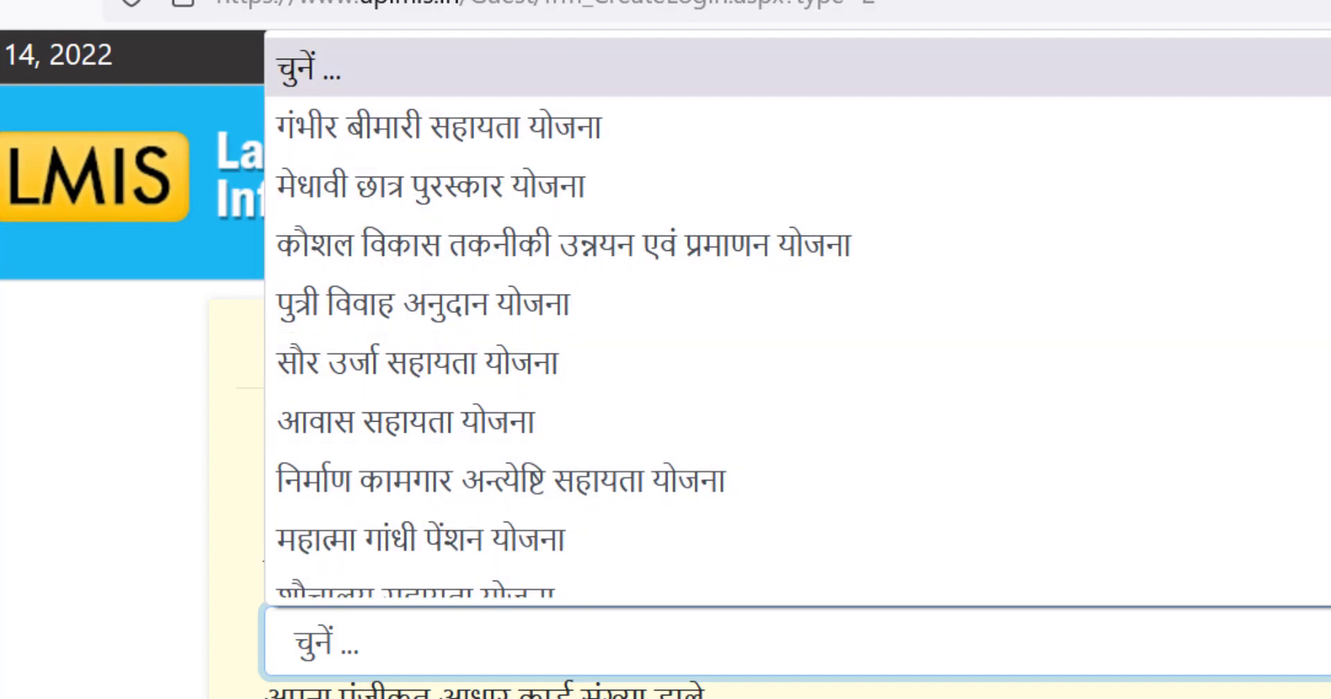
pyautogui.click(268, 364)
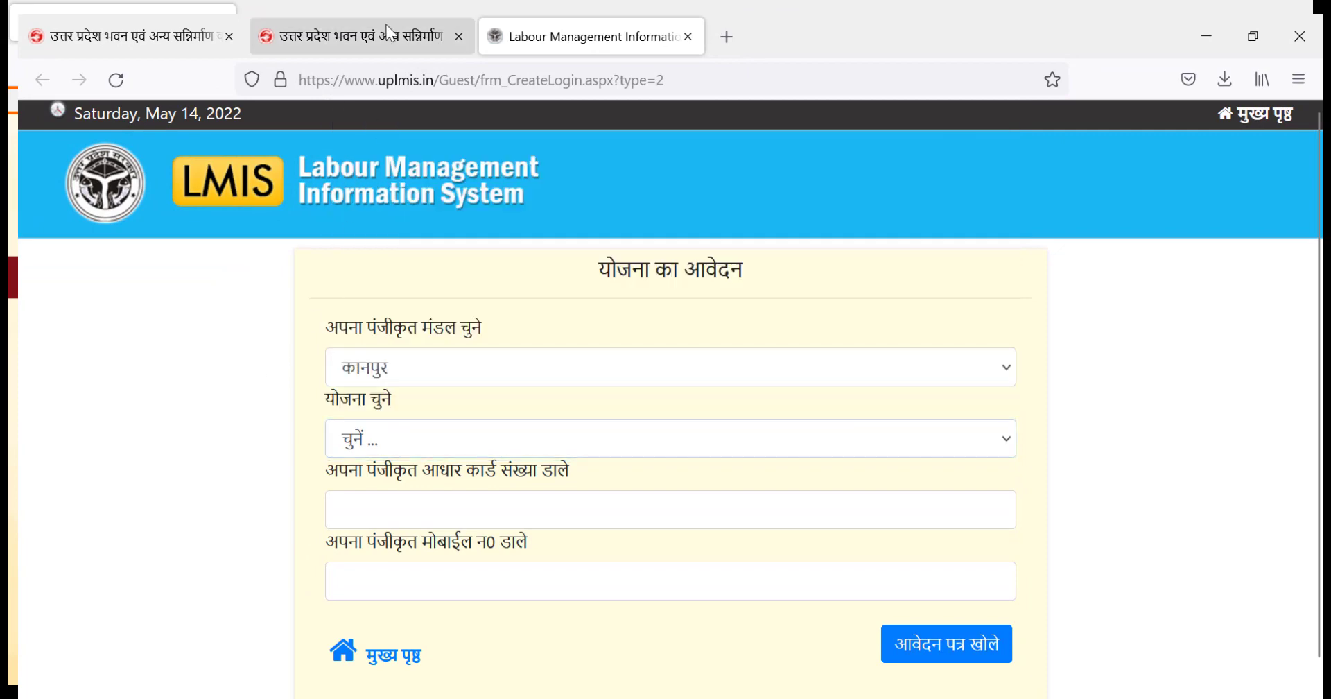
# Return to the welfare board's home page and sign in to the Labour Management Information System through the CSC login.
pyautogui.click(388, 32)
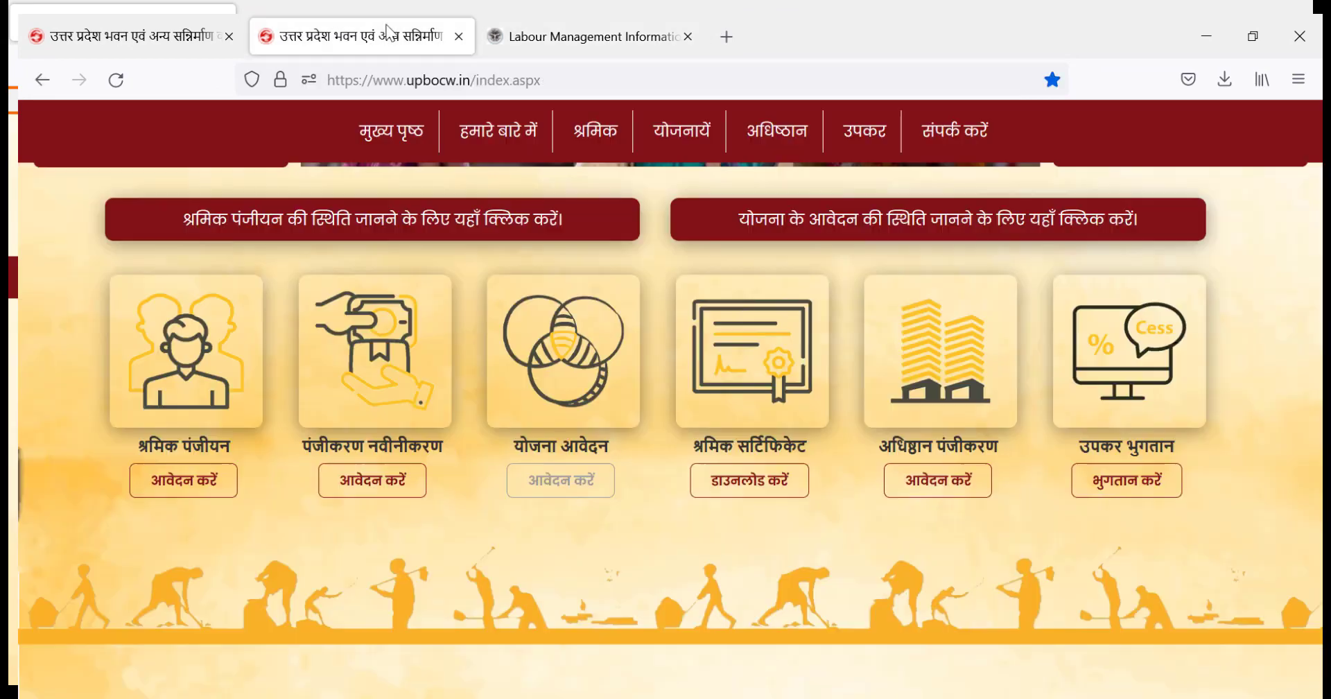
pyautogui.scroll(5, 756, 346)
pyautogui.hotkey('ctrl', 'w')
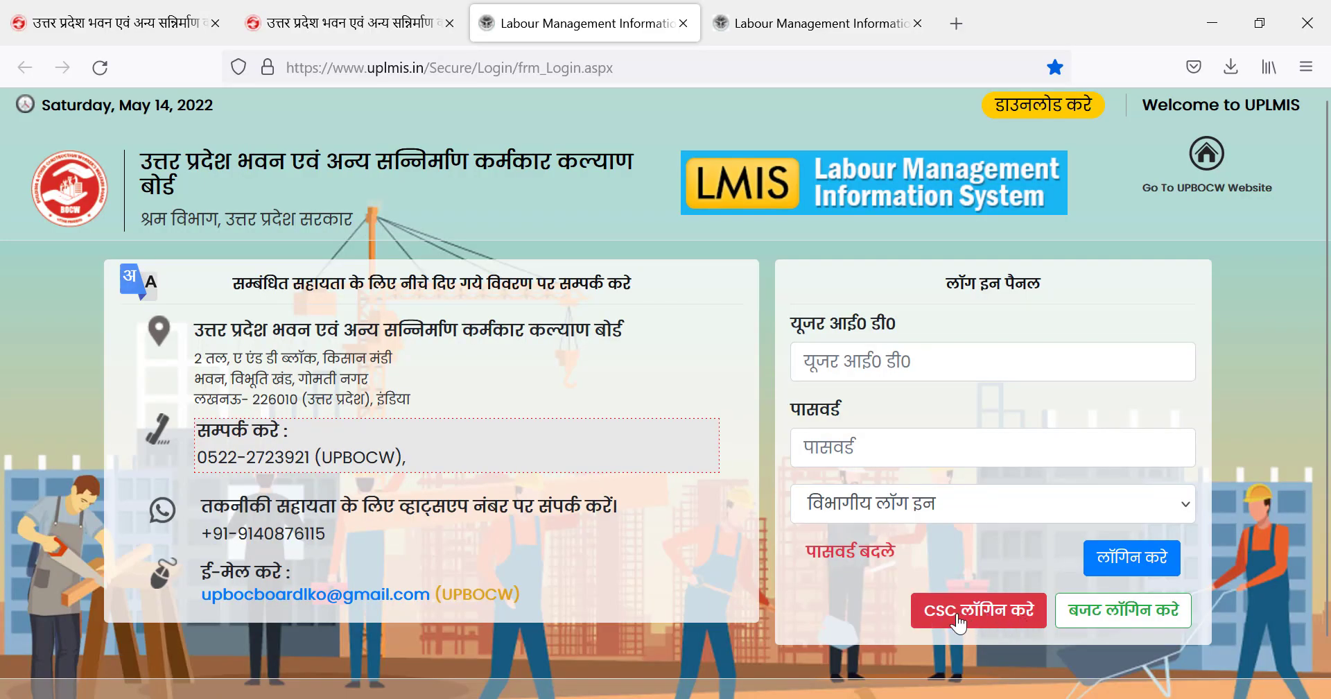
pyautogui.click(977, 616)
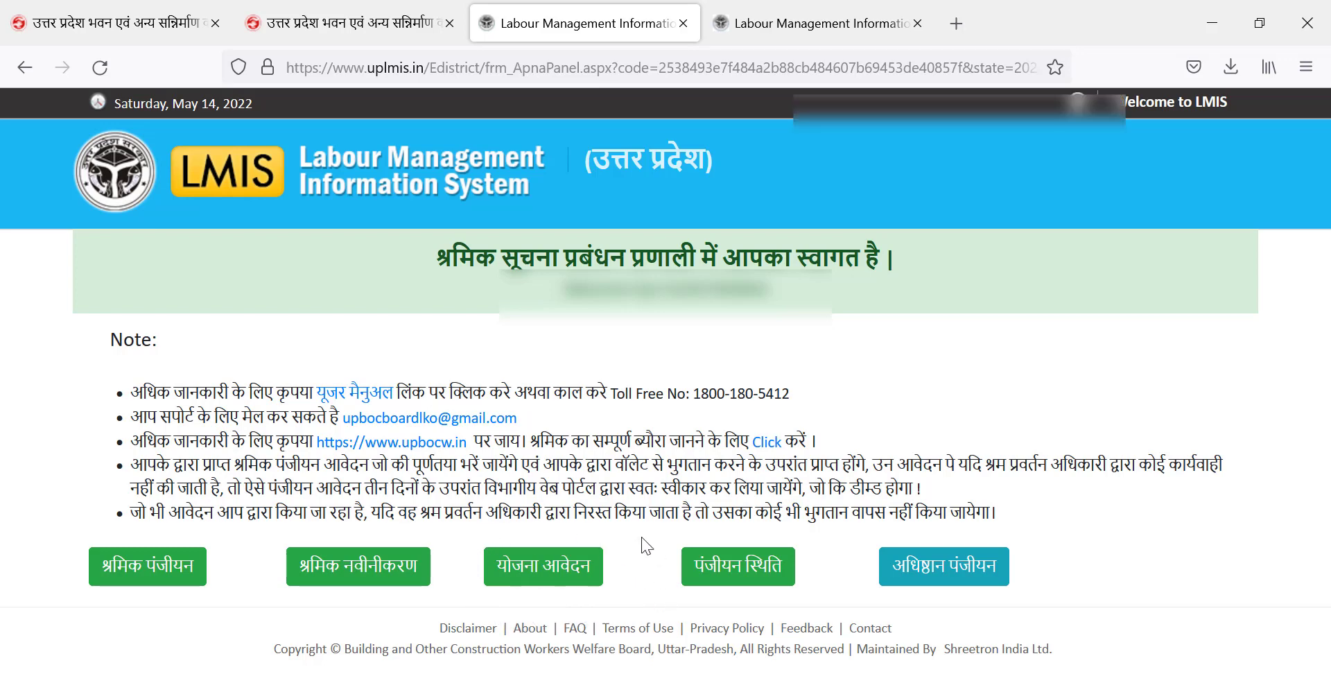
# Open the scheme application page and bring up the form for संत रविदास शिक्षा सहायता योजना.
pyautogui.click(548, 573)
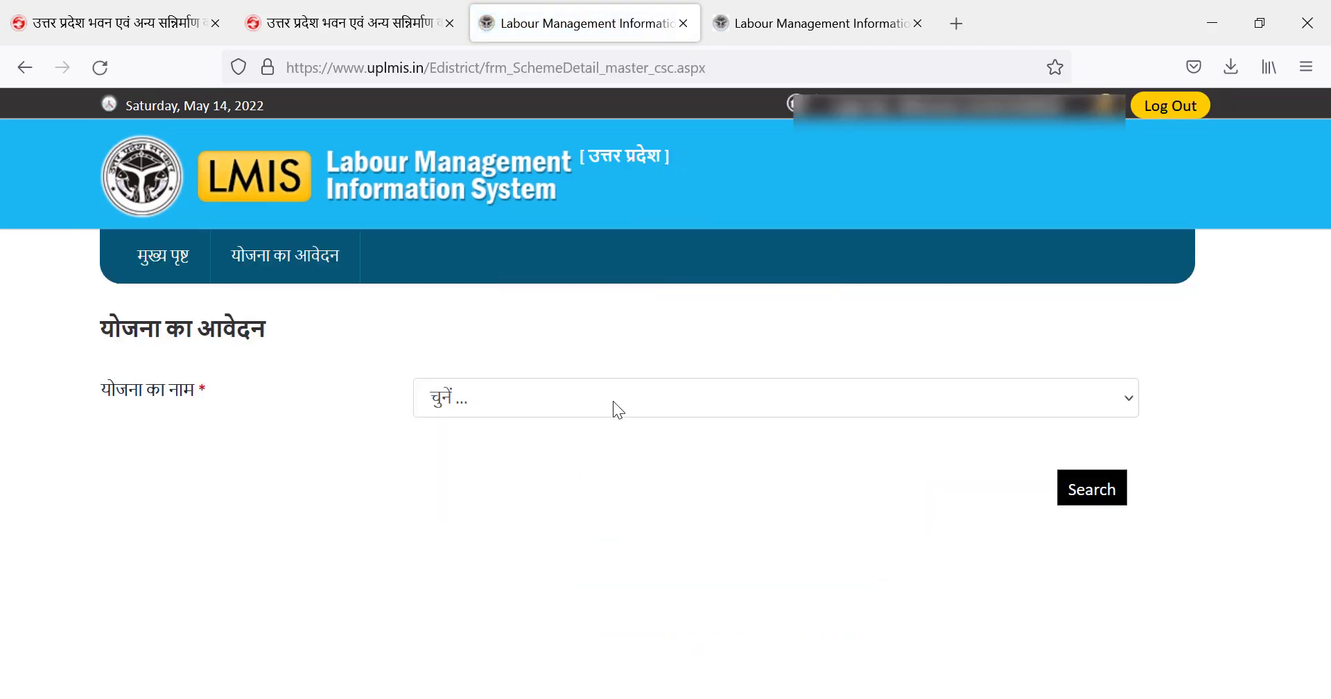
pyautogui.click(497, 398)
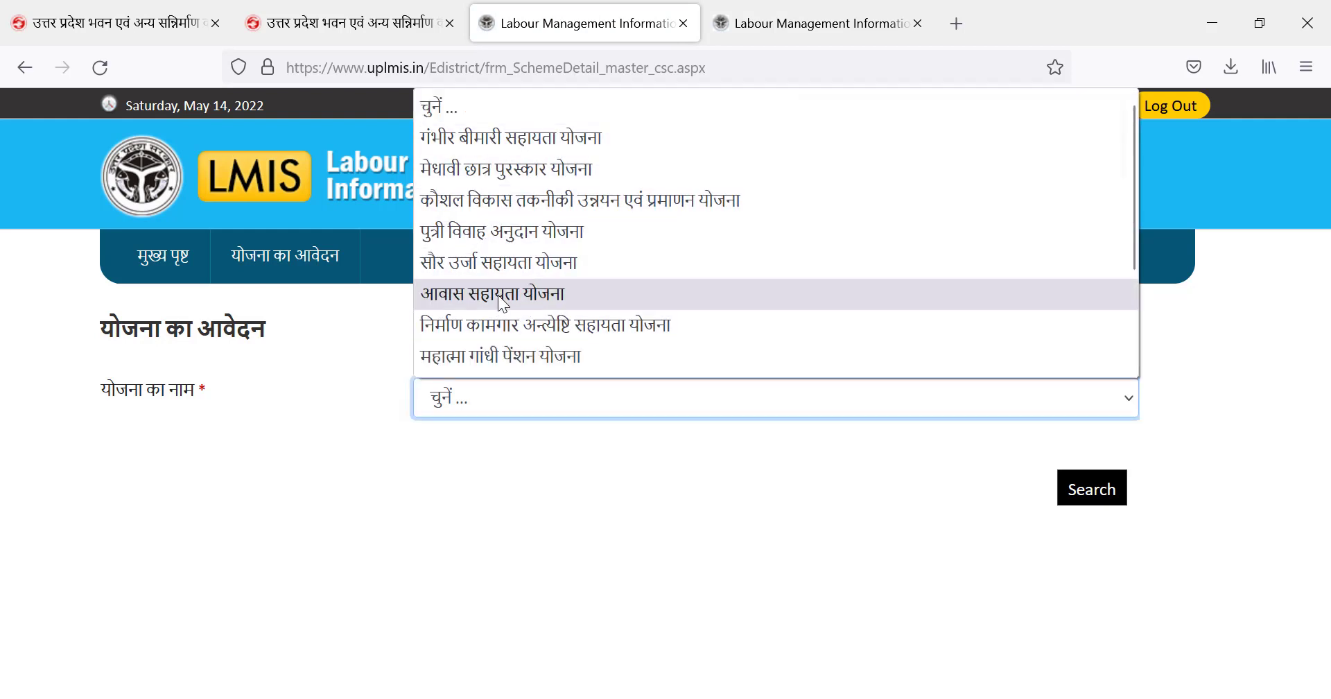
pyautogui.scroll(-2, 498, 294)
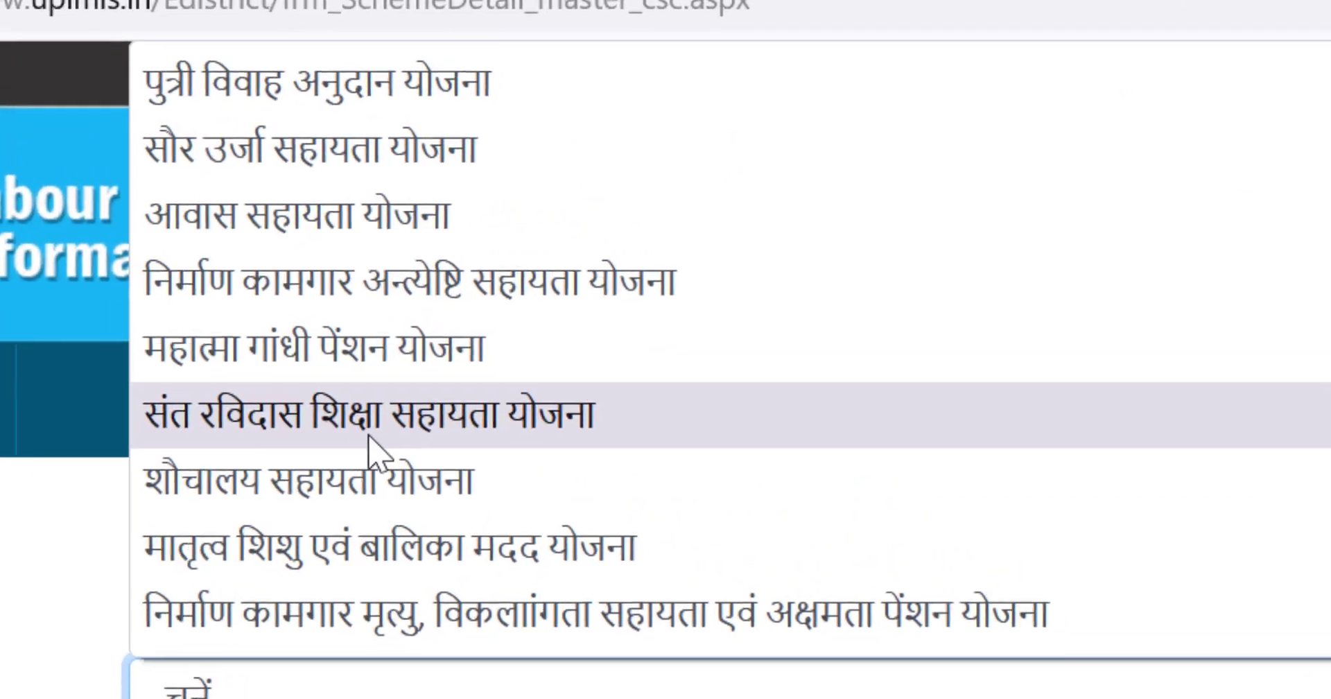
pyautogui.click(466, 438)
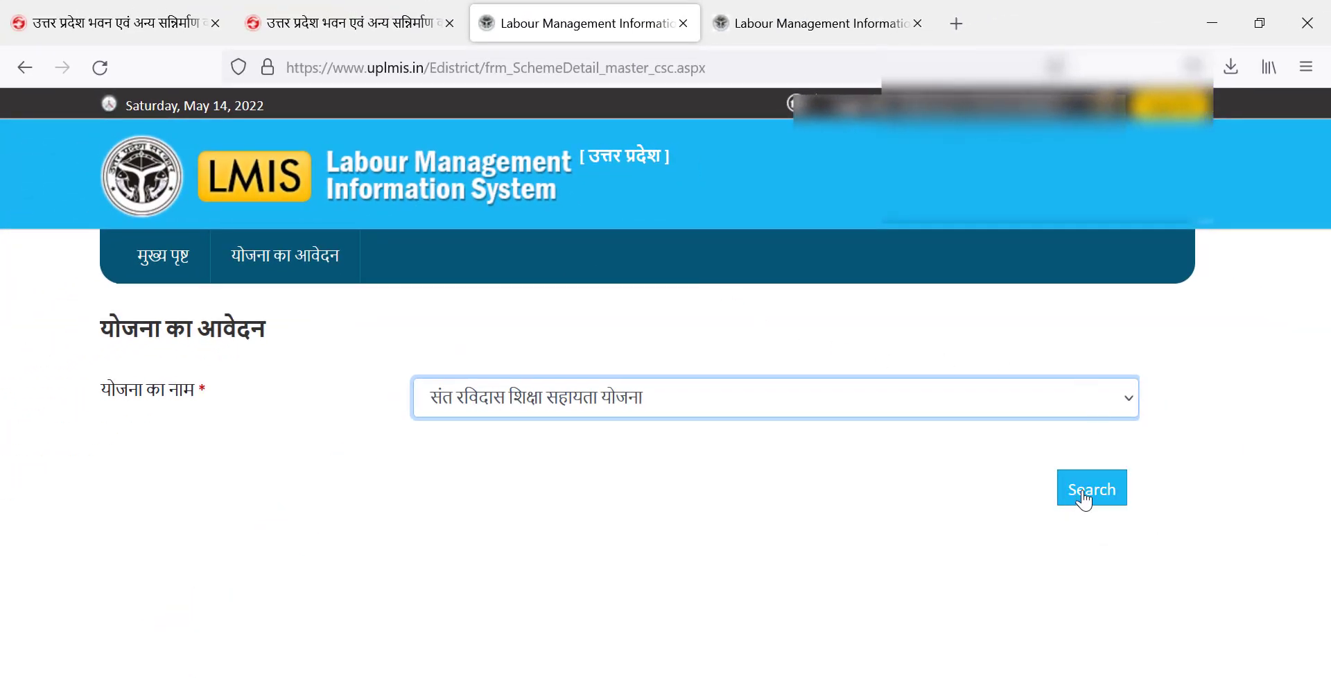
pyautogui.click(1084, 498)
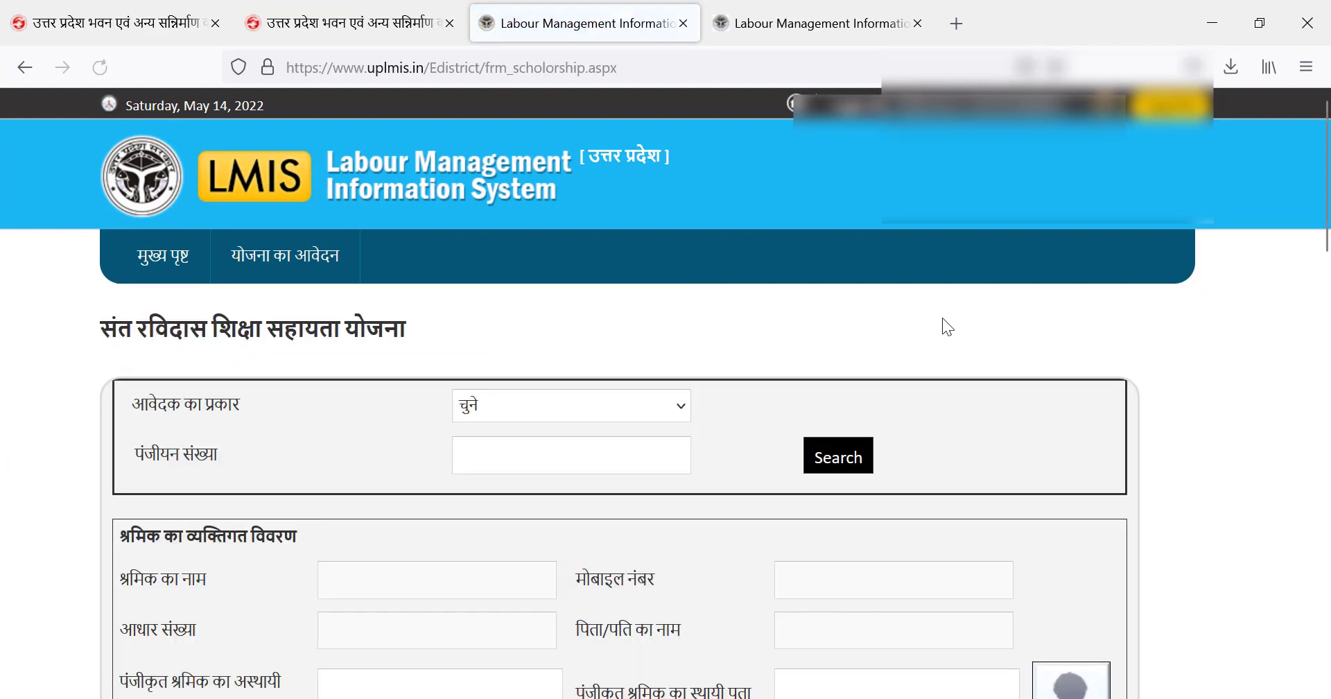
# Set the applicant type (आवेदक का प्रकार) to पंजीकृत श्रमिक.
pyautogui.scroll(-3, 942, 319)
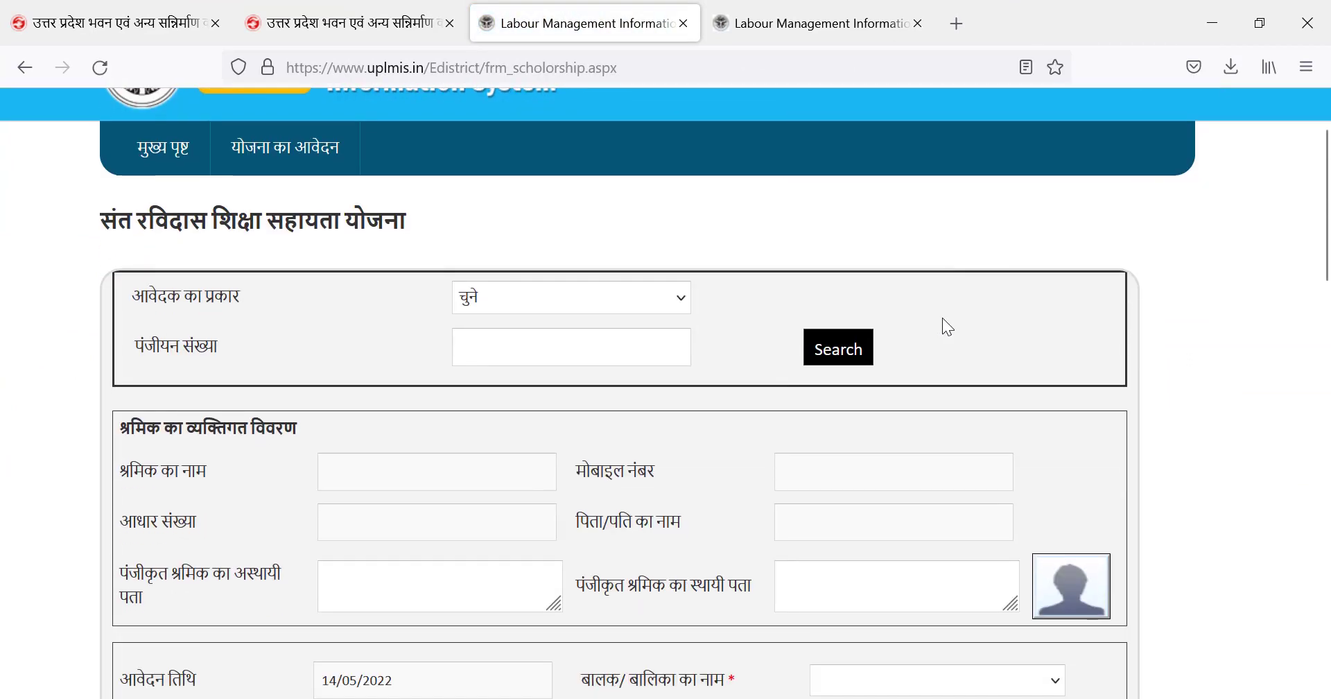
pyautogui.click(523, 296)
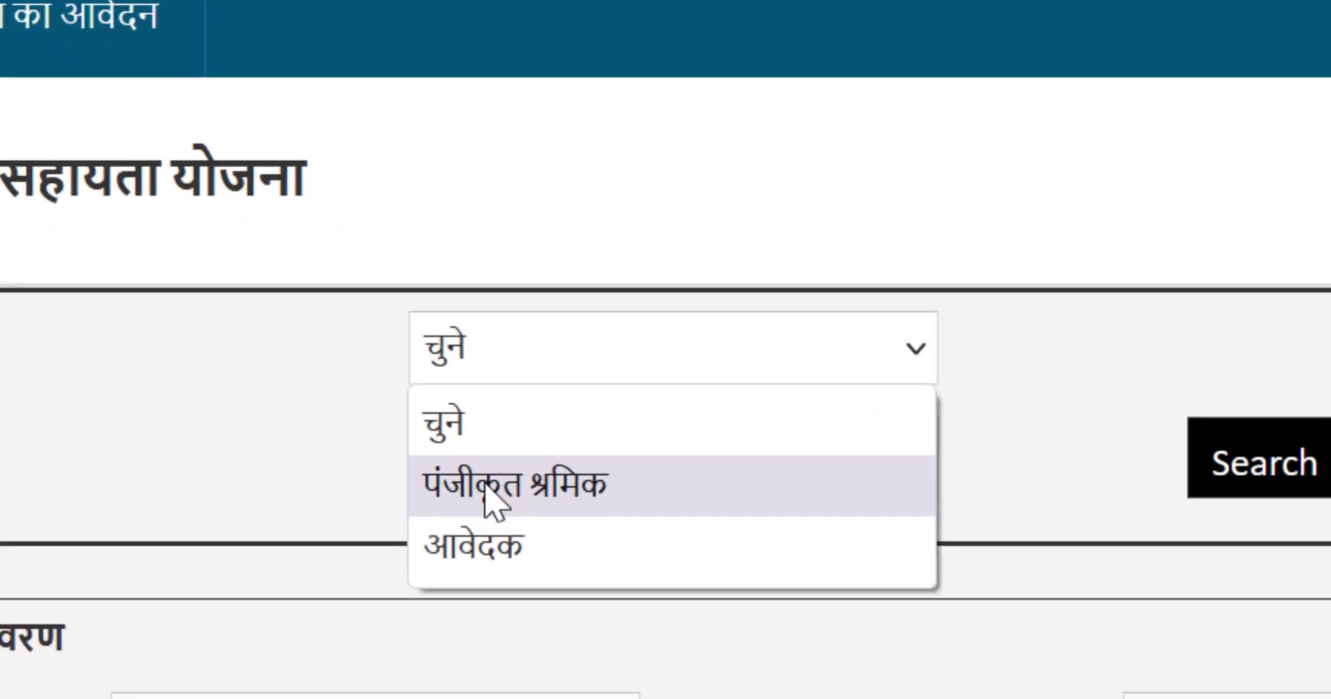
pyautogui.click(485, 489)
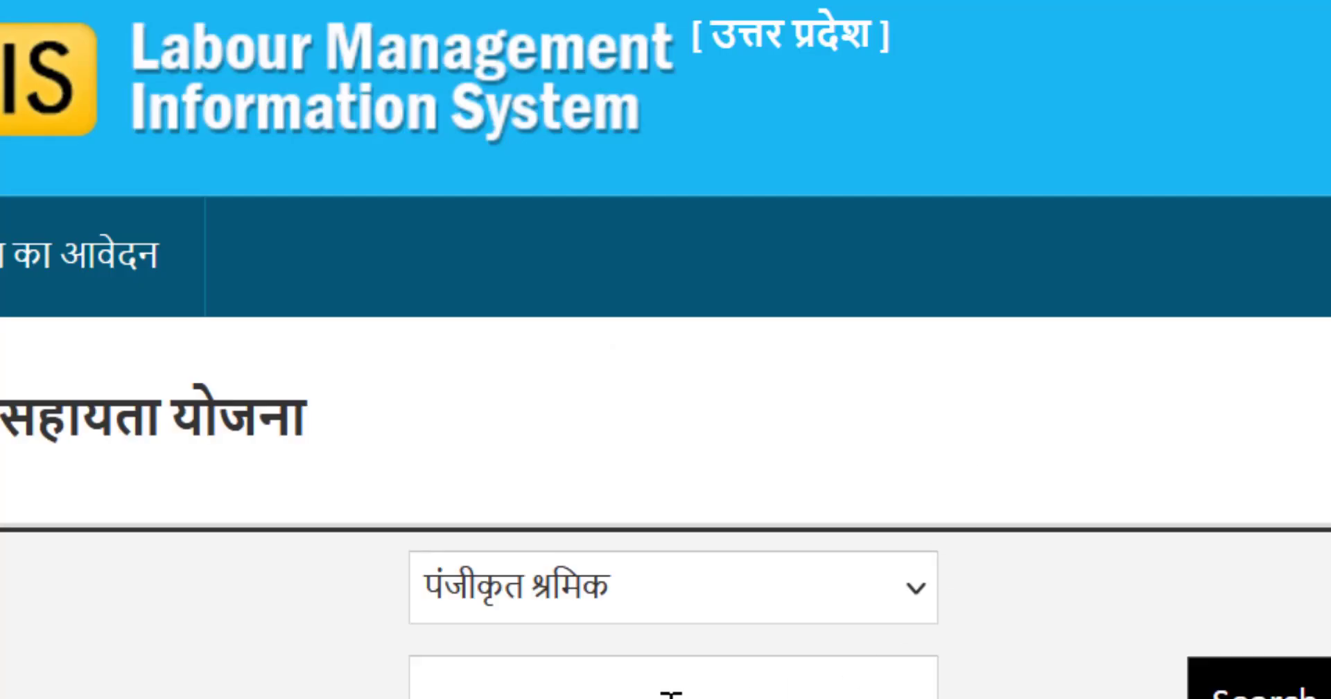
# Enter the worker's registration number and search for the worker's record.
pyautogui.click(669, 693)
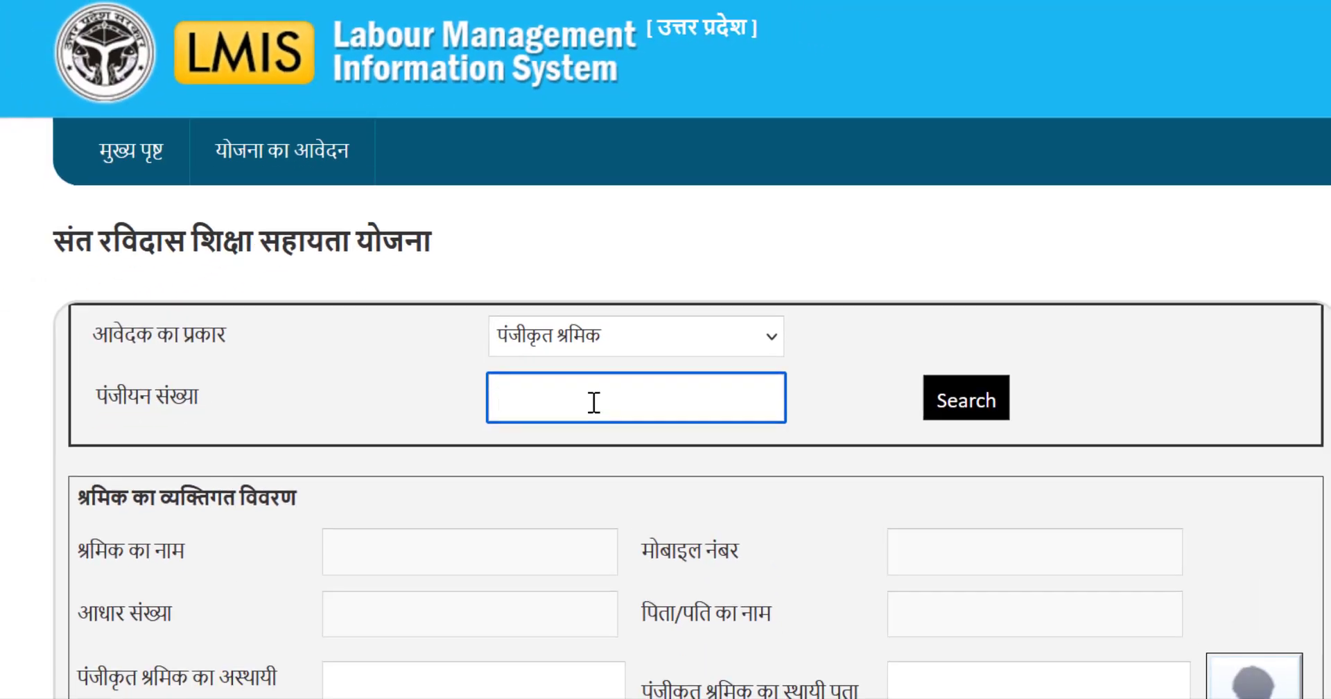
pyautogui.click(594, 400)
pyautogui.click(617, 460)
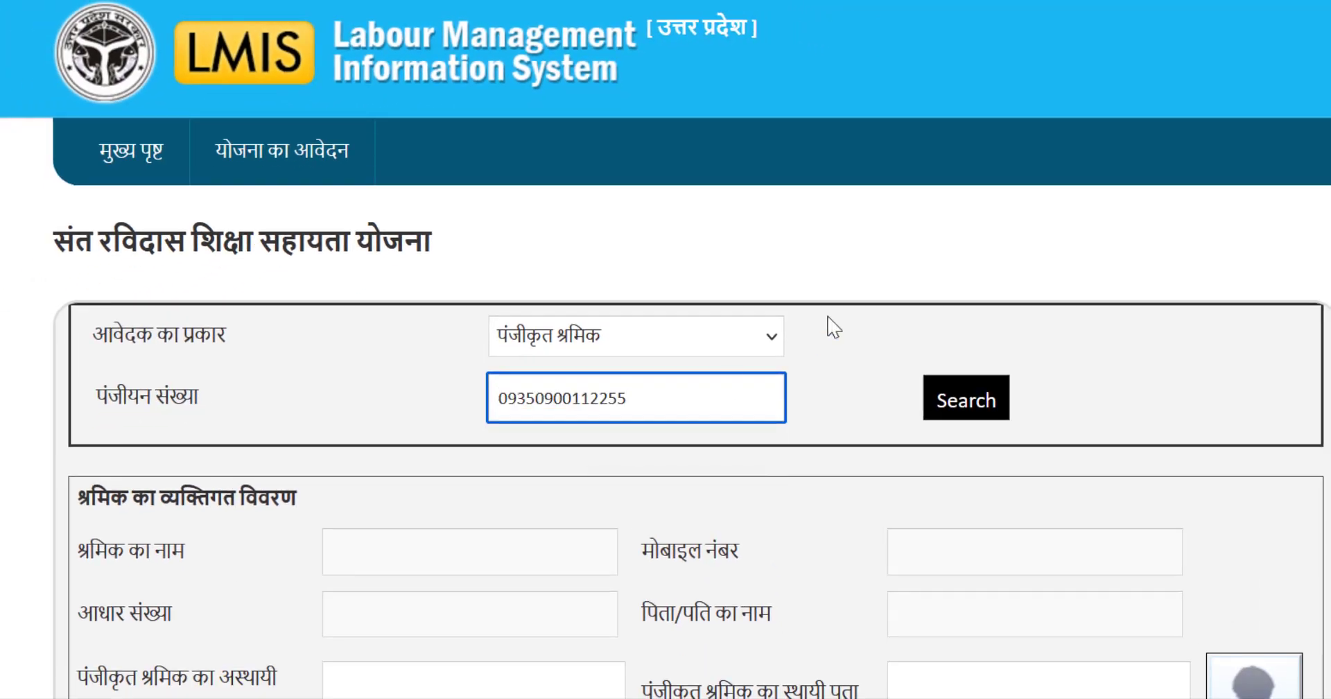
pyautogui.click(633, 389)
pyautogui.click(633, 390)
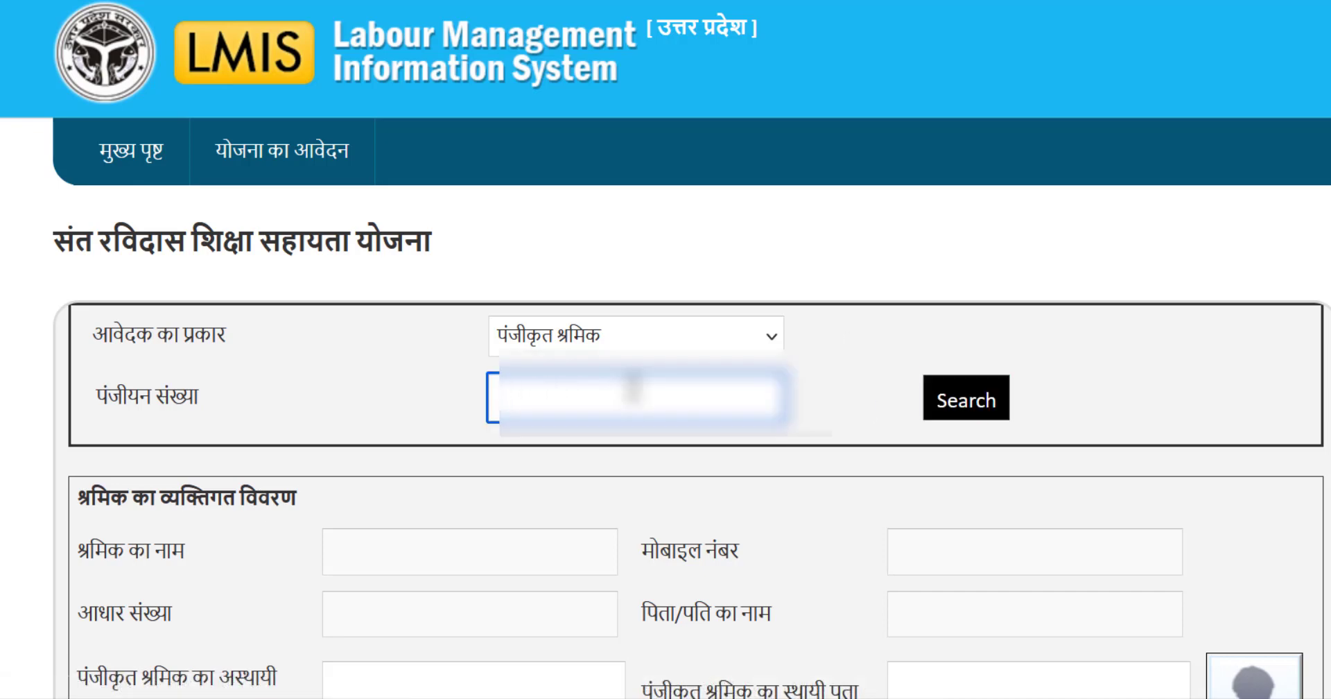
pyautogui.click(633, 390)
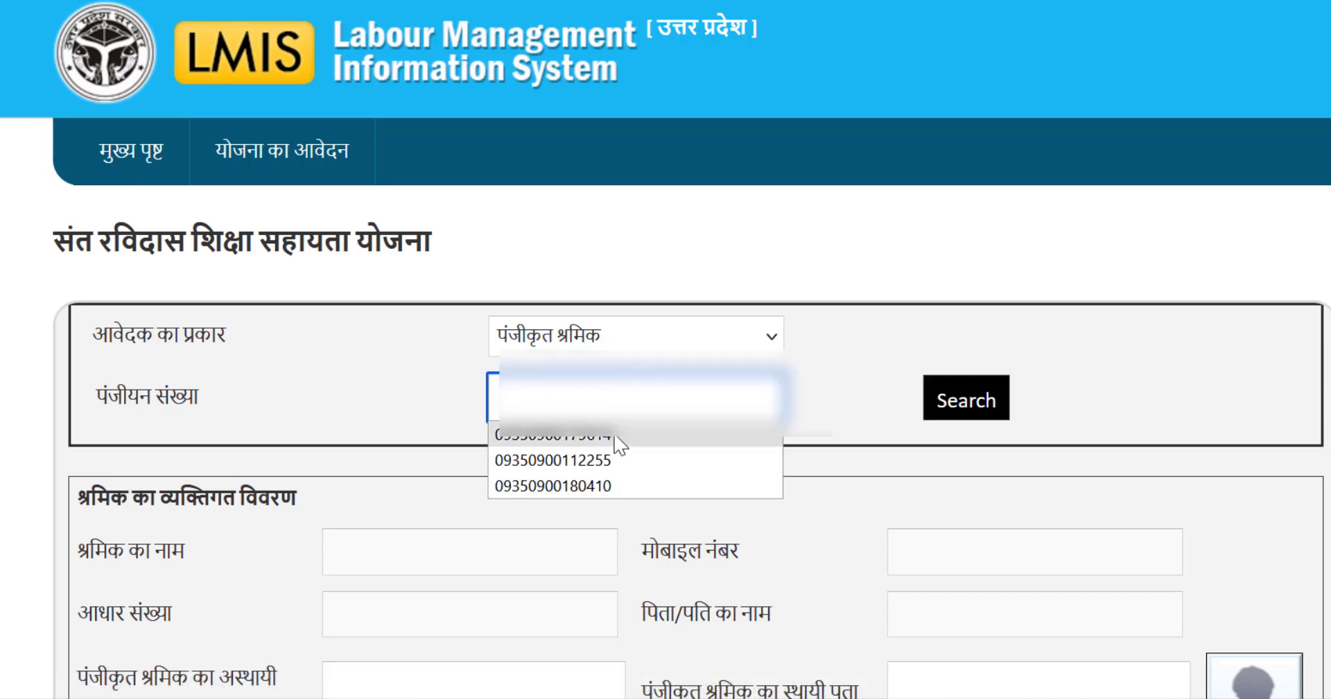
pyautogui.click(596, 485)
pyautogui.click(960, 400)
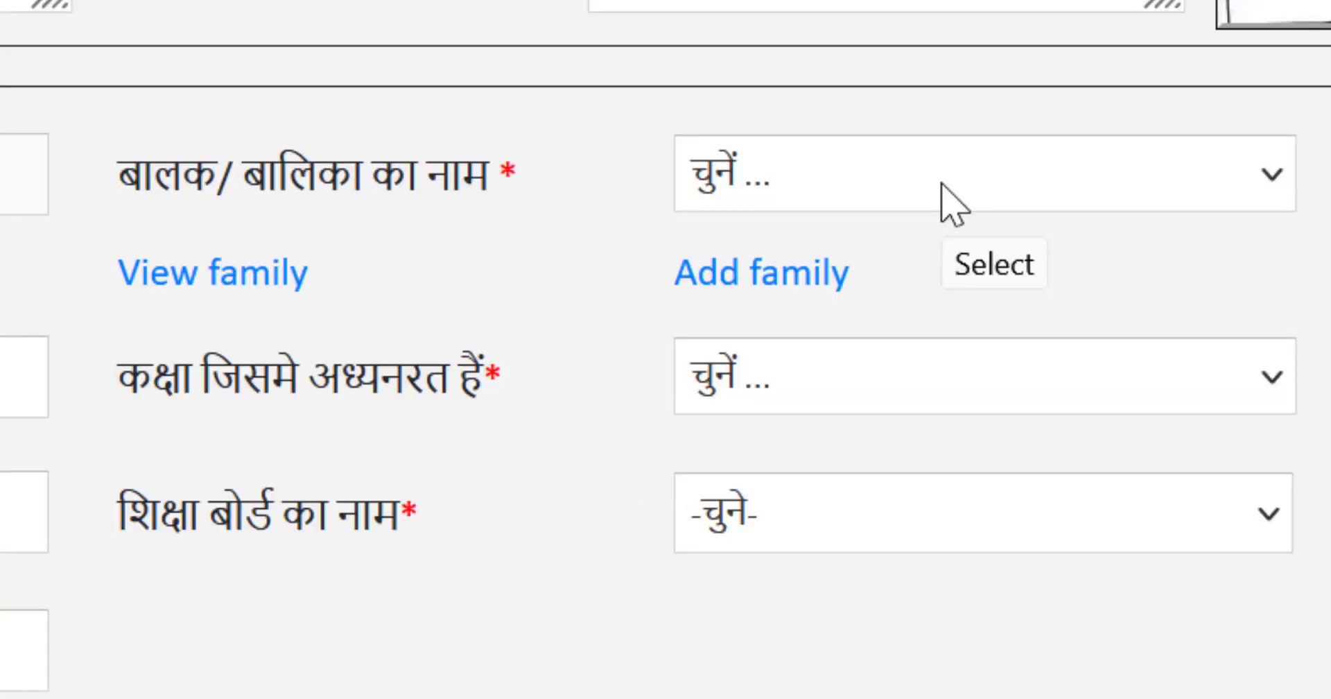
# Check which children can be chosen in the बालक/ बालिका का नाम field.
pyautogui.click(941, 184)
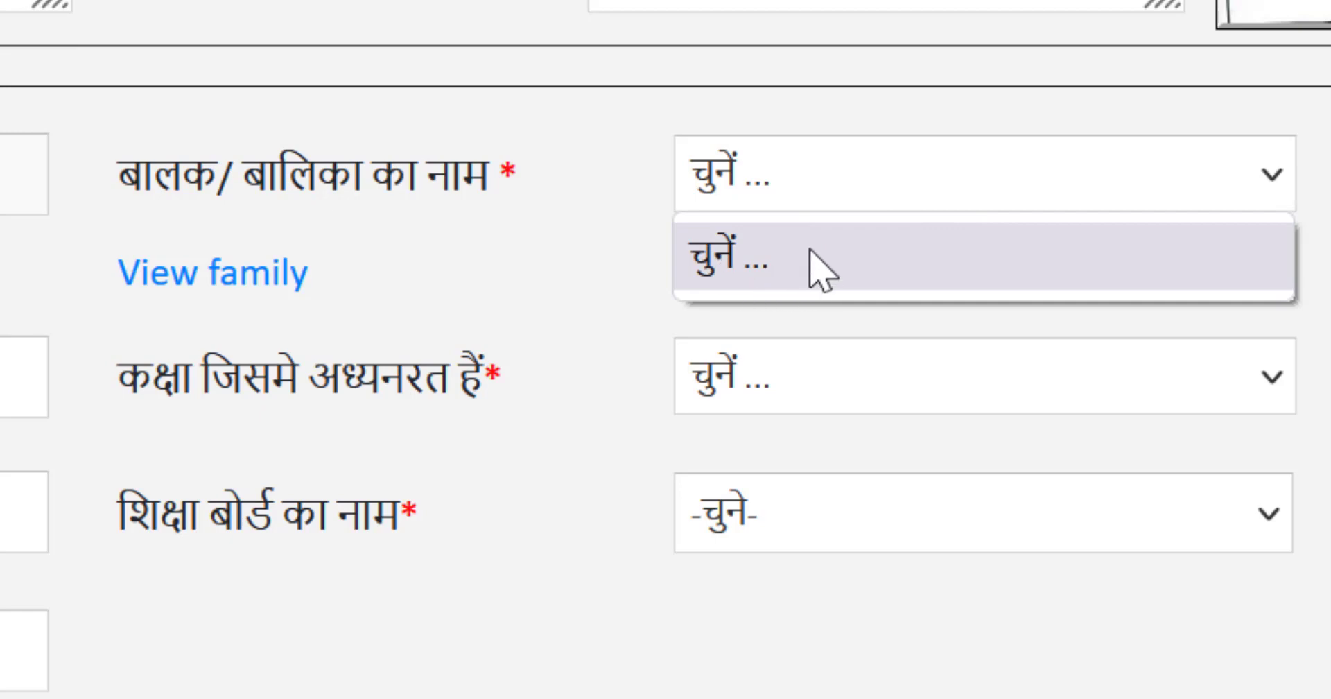
pyautogui.click(562, 147)
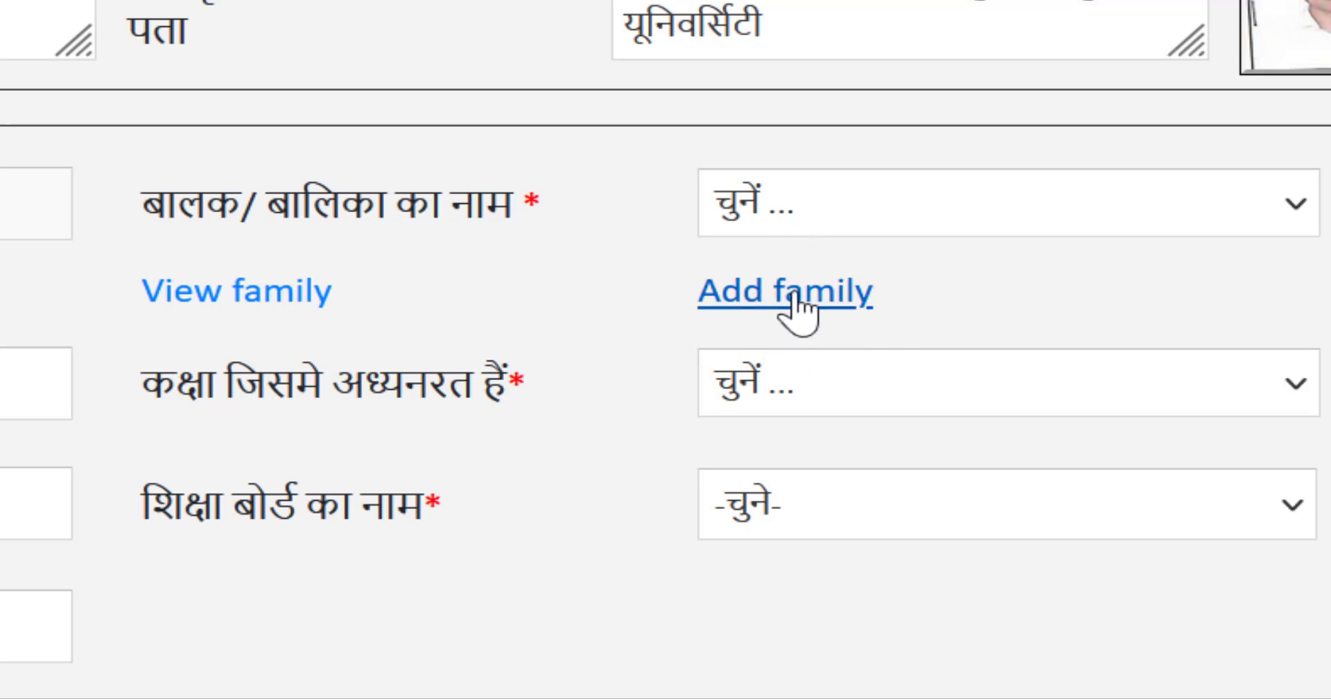
# Open the family member form and outline its सदस्य का नाम, Hindi name, Aadhaar number and लिंग fields with black rectangles.
pyautogui.click(819, 297)
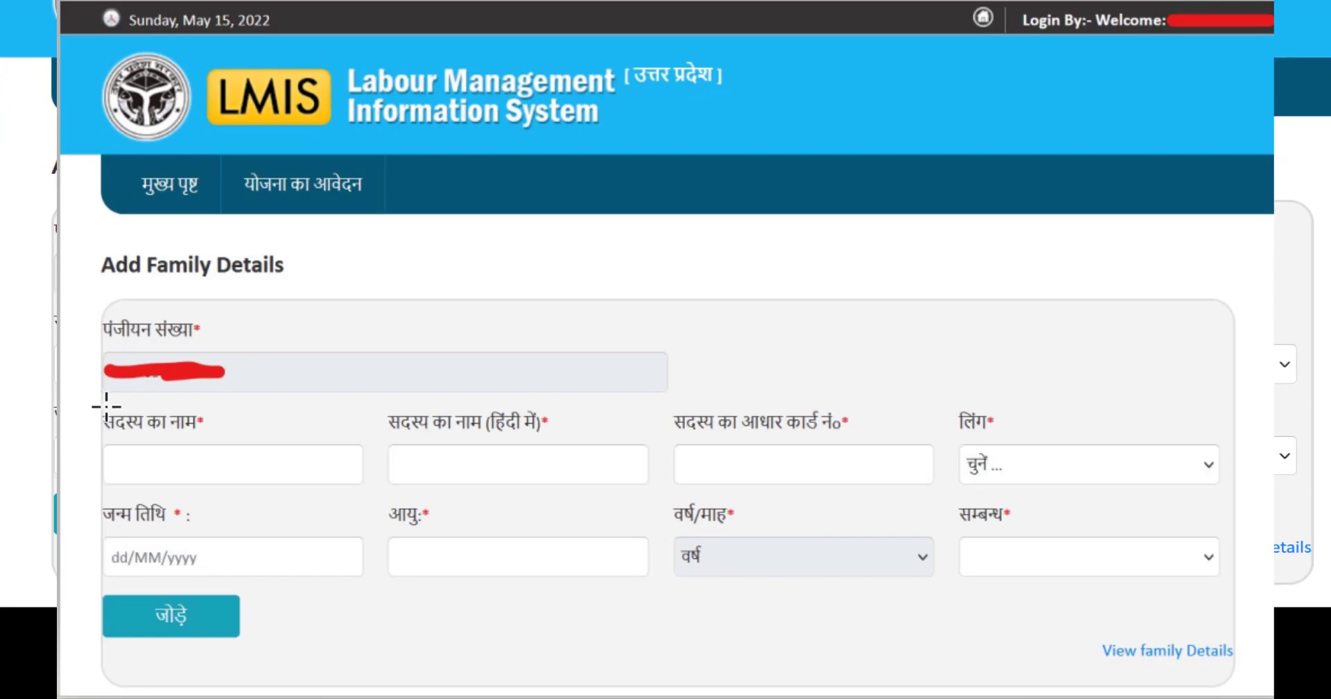
pyautogui.moveTo(85, 398); pyautogui.dragTo(260, 480)
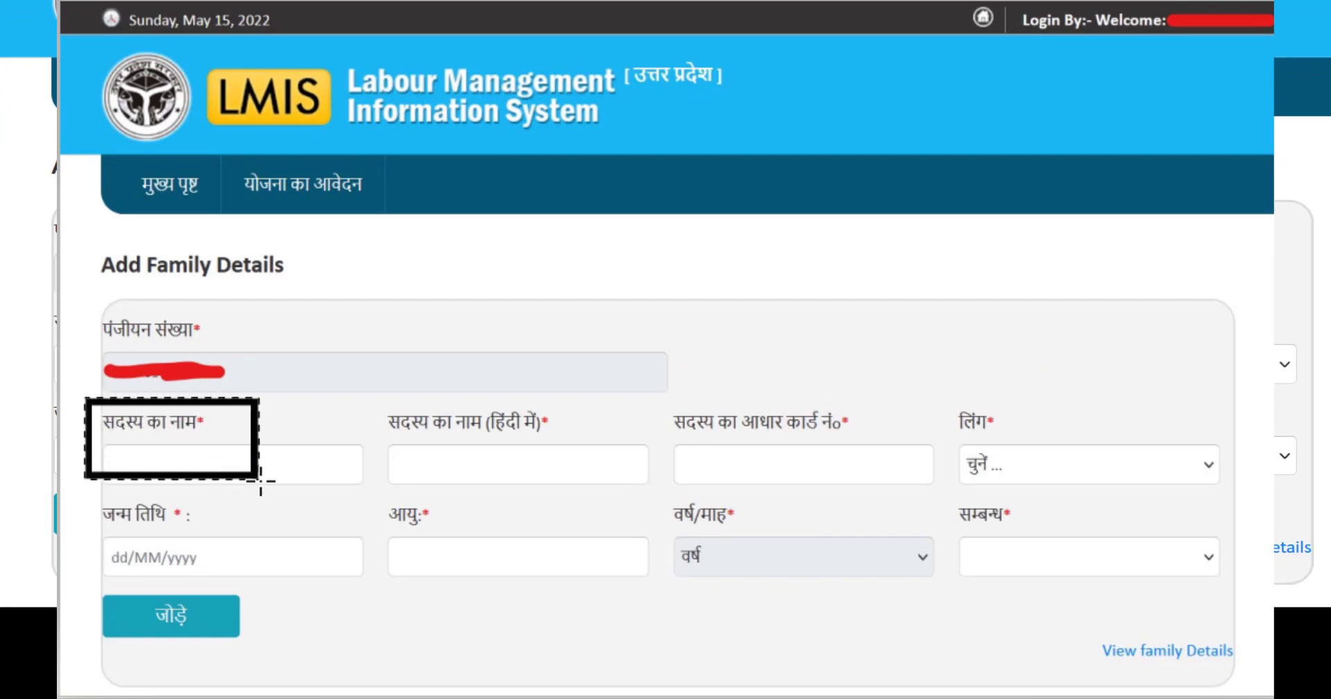
pyautogui.click(838, 377)
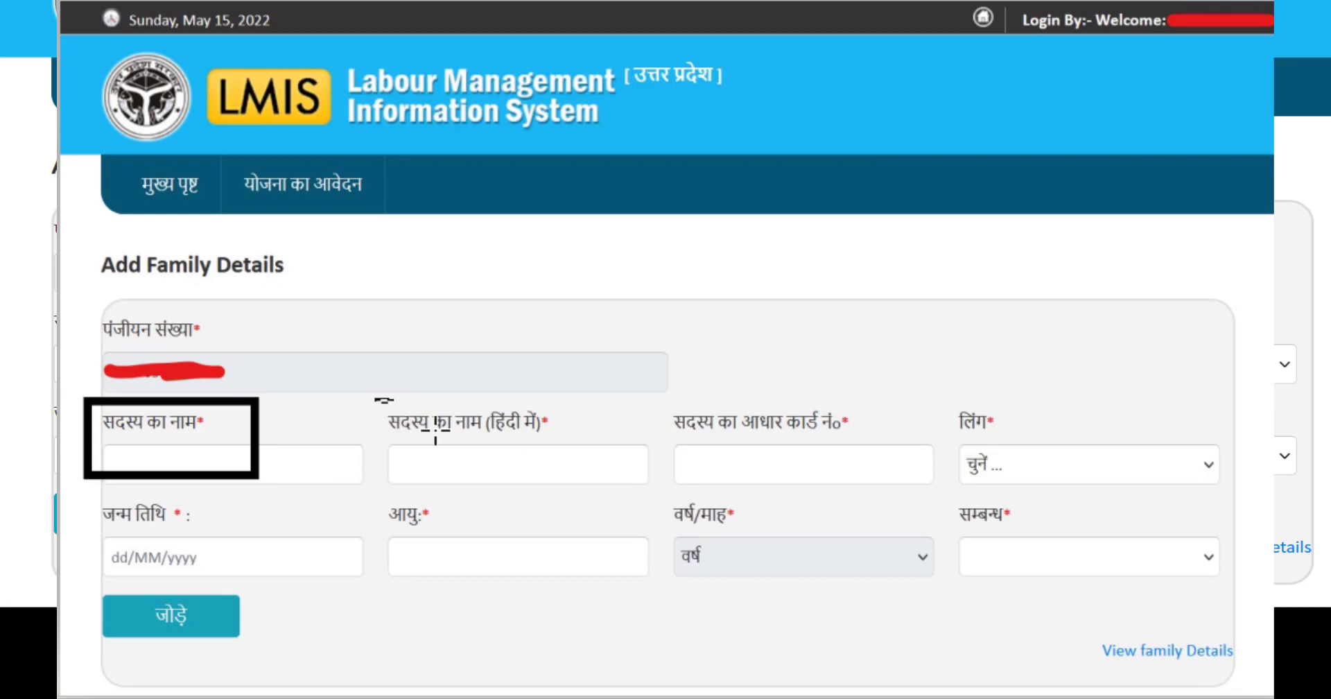
pyautogui.moveTo(435, 428); pyautogui.dragTo(591, 493)
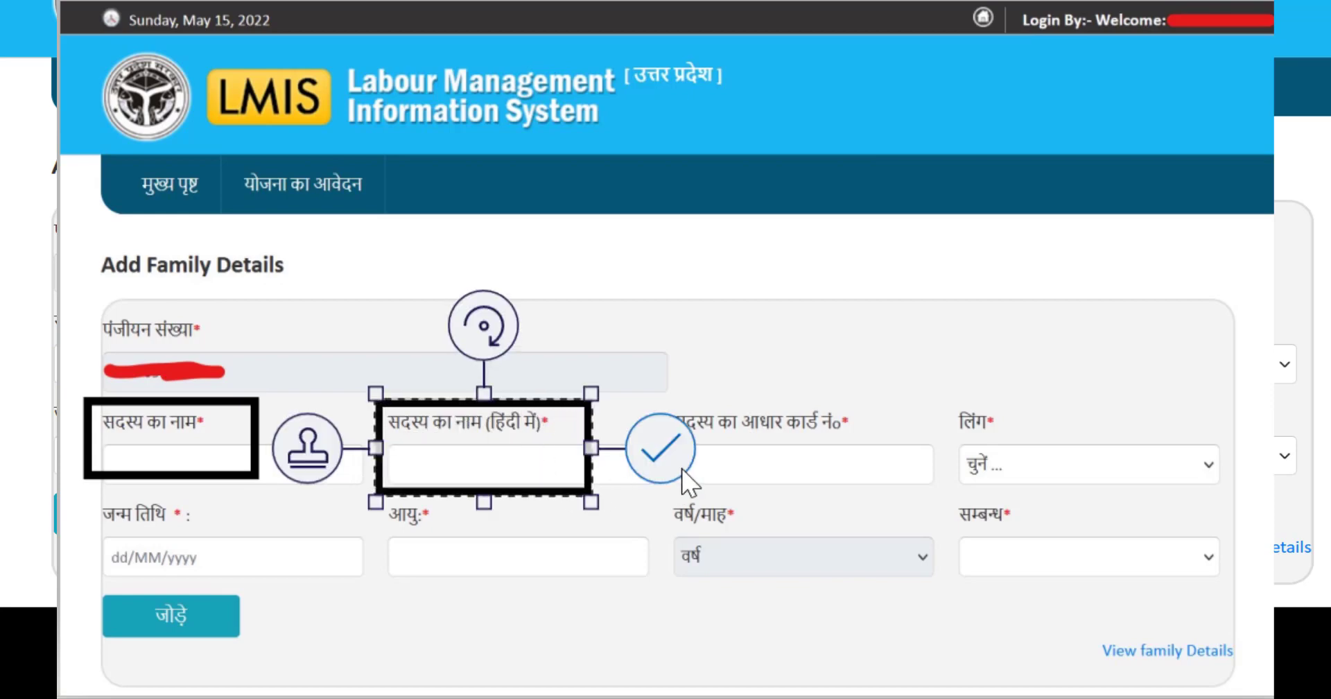
pyautogui.click(901, 436)
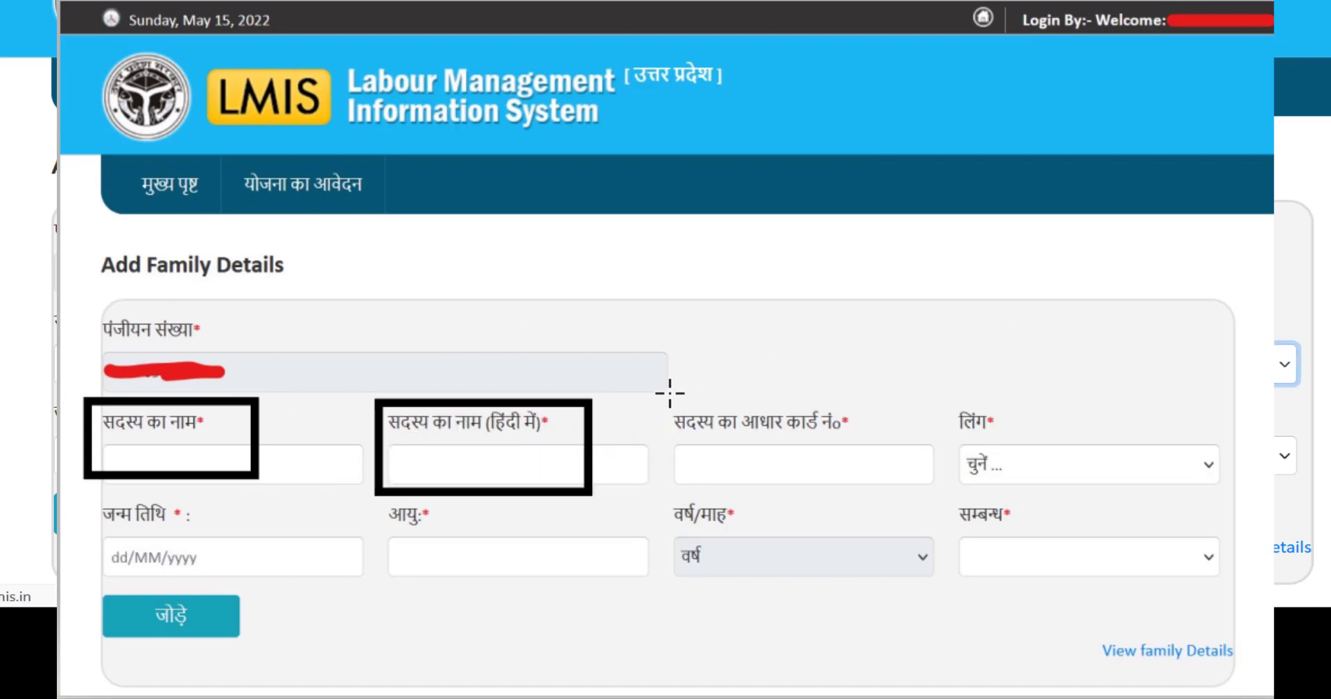
pyautogui.moveTo(669, 393); pyautogui.dragTo(907, 516)
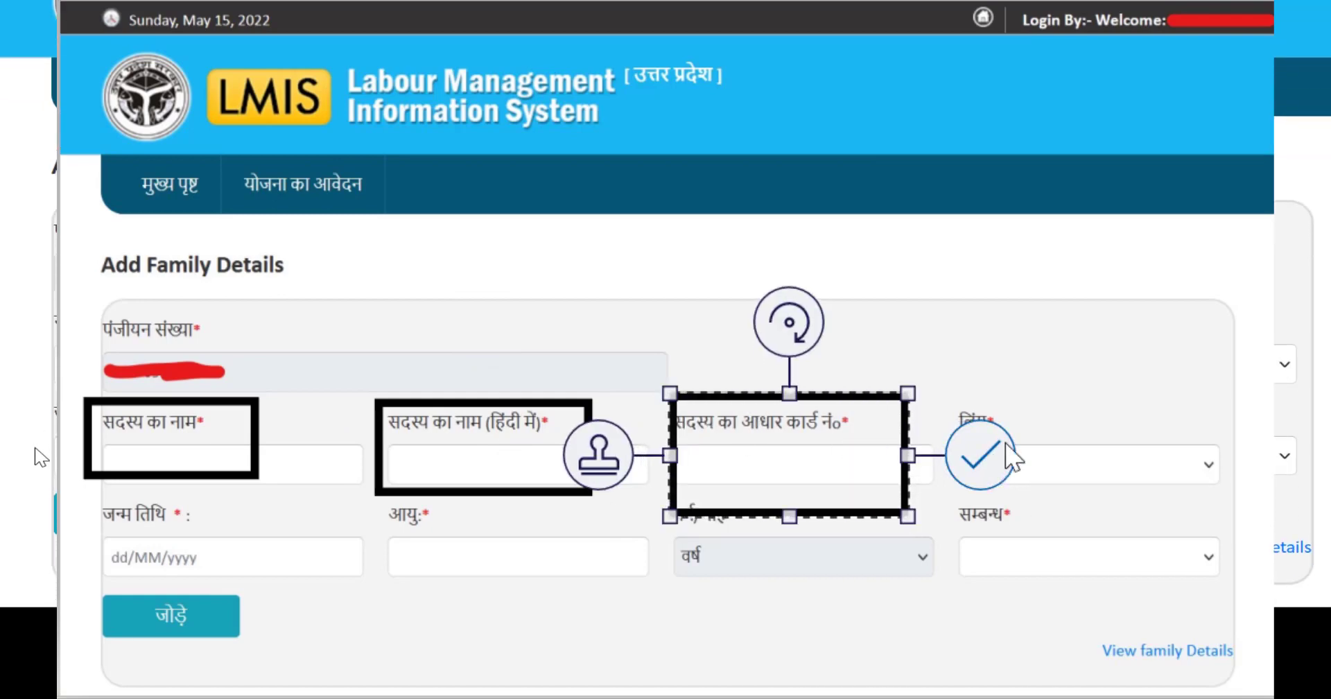
pyautogui.click(1006, 445)
pyautogui.moveTo(952, 388)
pyautogui.mouseDown()
pyautogui.moveTo(1111, 491)
pyautogui.moveTo(1216, 511)
pyautogui.mouseUp()
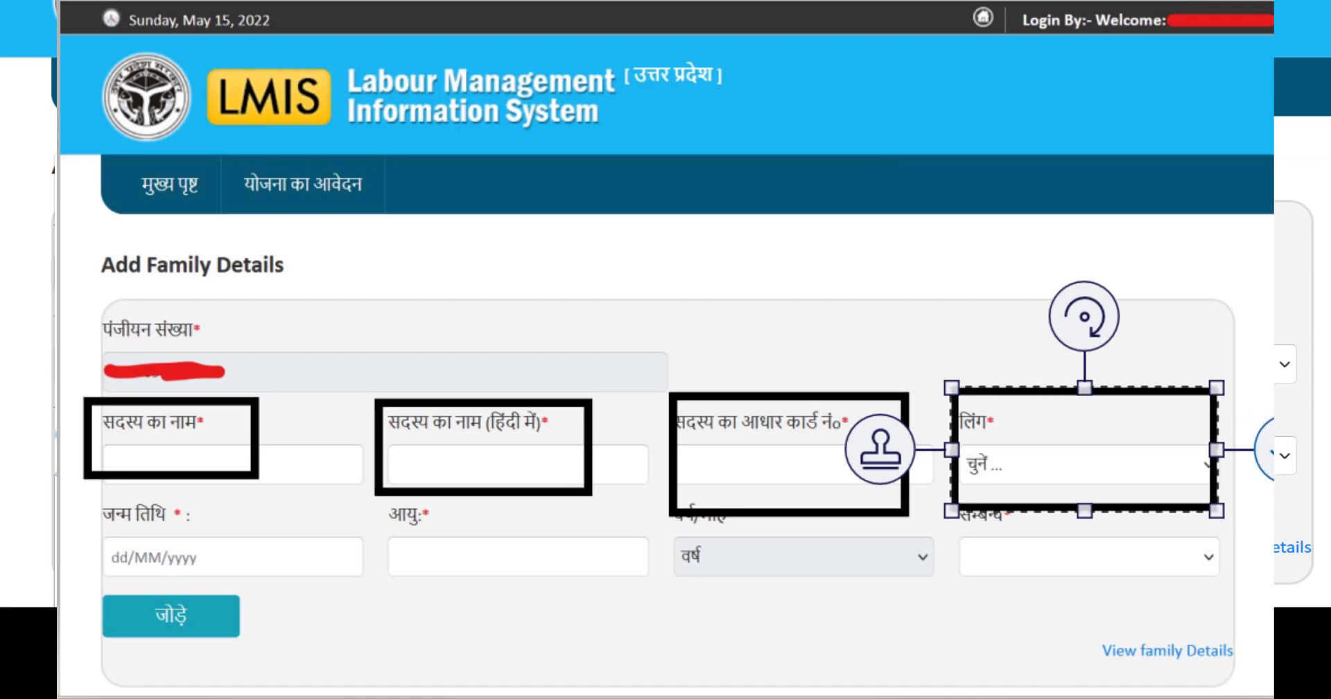
pyautogui.click(1266, 451)
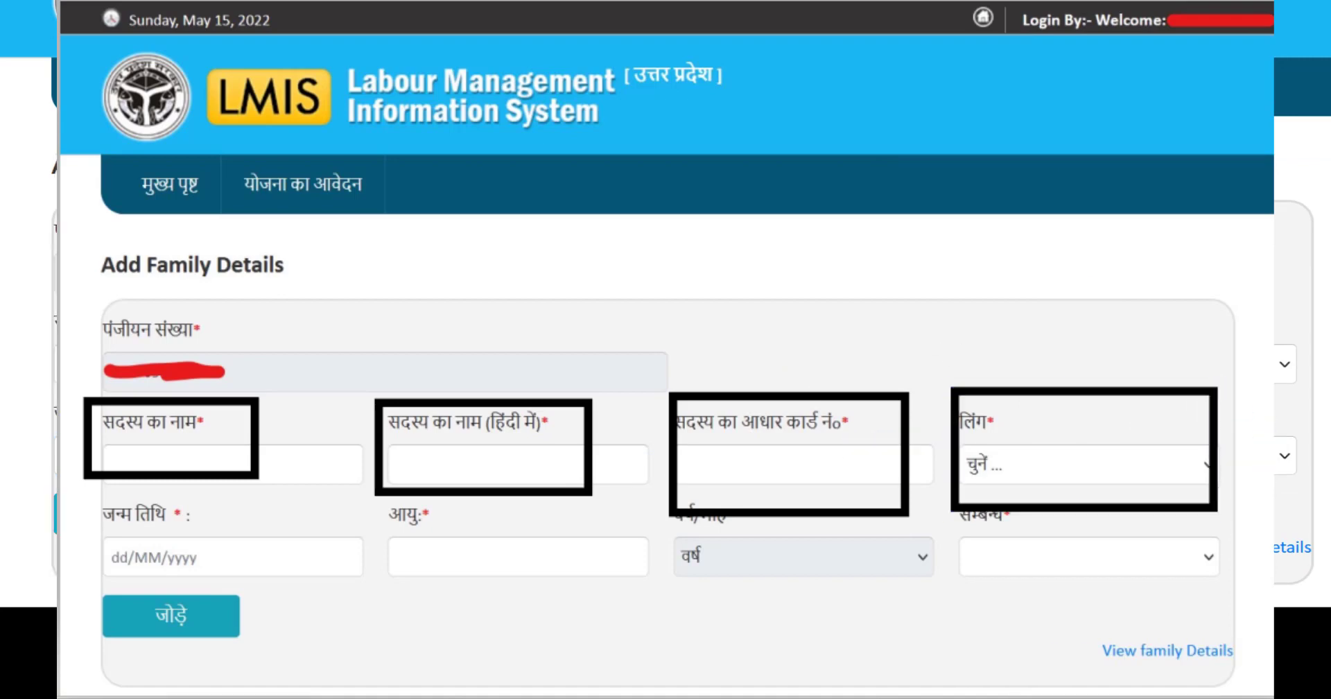
# Outline the जन्म तिथि and सम्बन्ध fields and the जोड़े option with black rectangles.
pyautogui.moveTo(93, 495); pyautogui.dragTo(242, 579)
pyautogui.click(316, 551)
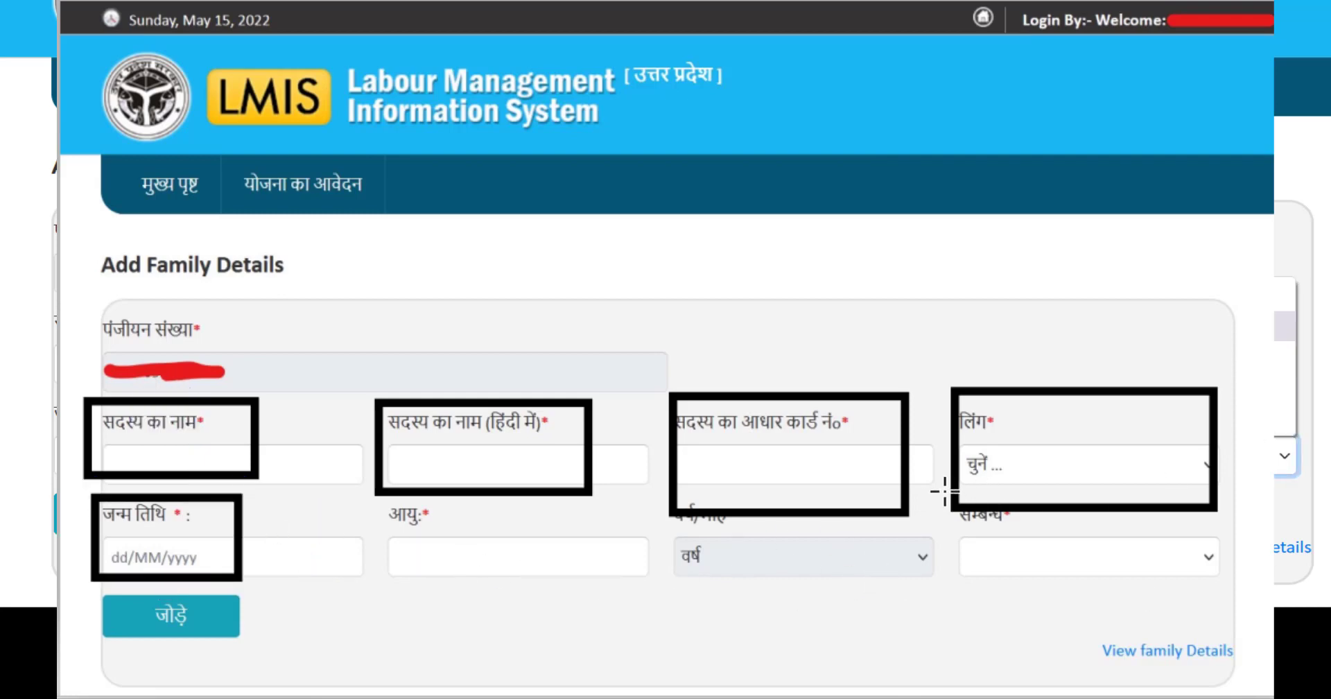
pyautogui.moveTo(945, 492)
pyautogui.mouseDown()
pyautogui.moveTo(1019, 538)
pyautogui.moveTo(1245, 606)
pyautogui.mouseUp()
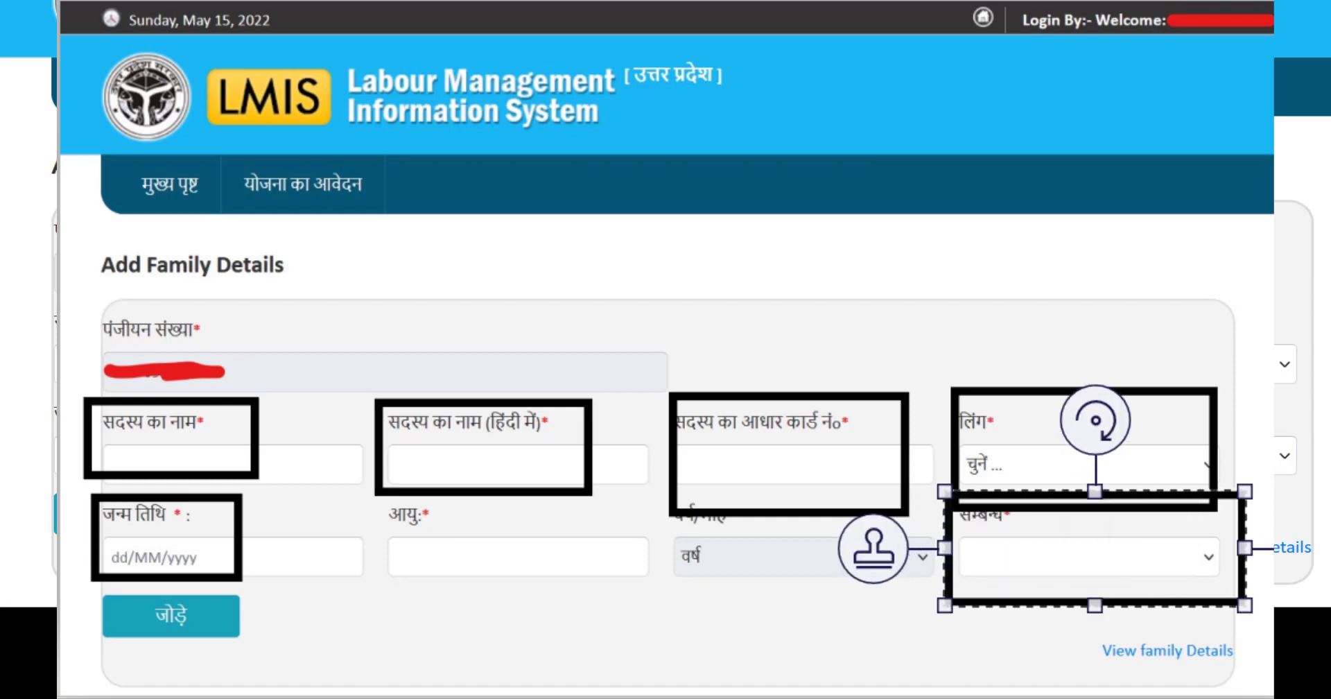
pyautogui.press('Escape')
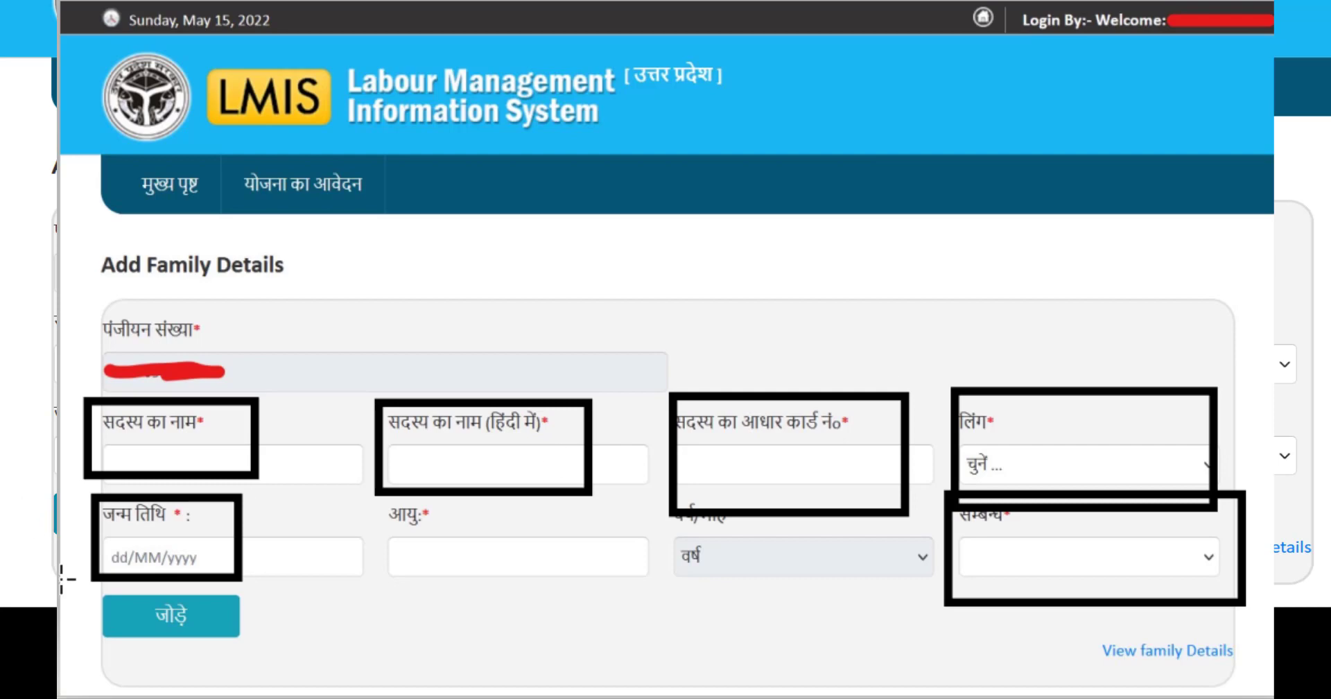
pyautogui.moveTo(72, 579)
pyautogui.mouseDown()
pyautogui.moveTo(273, 645)
pyautogui.moveTo(275, 669)
pyautogui.mouseUp()
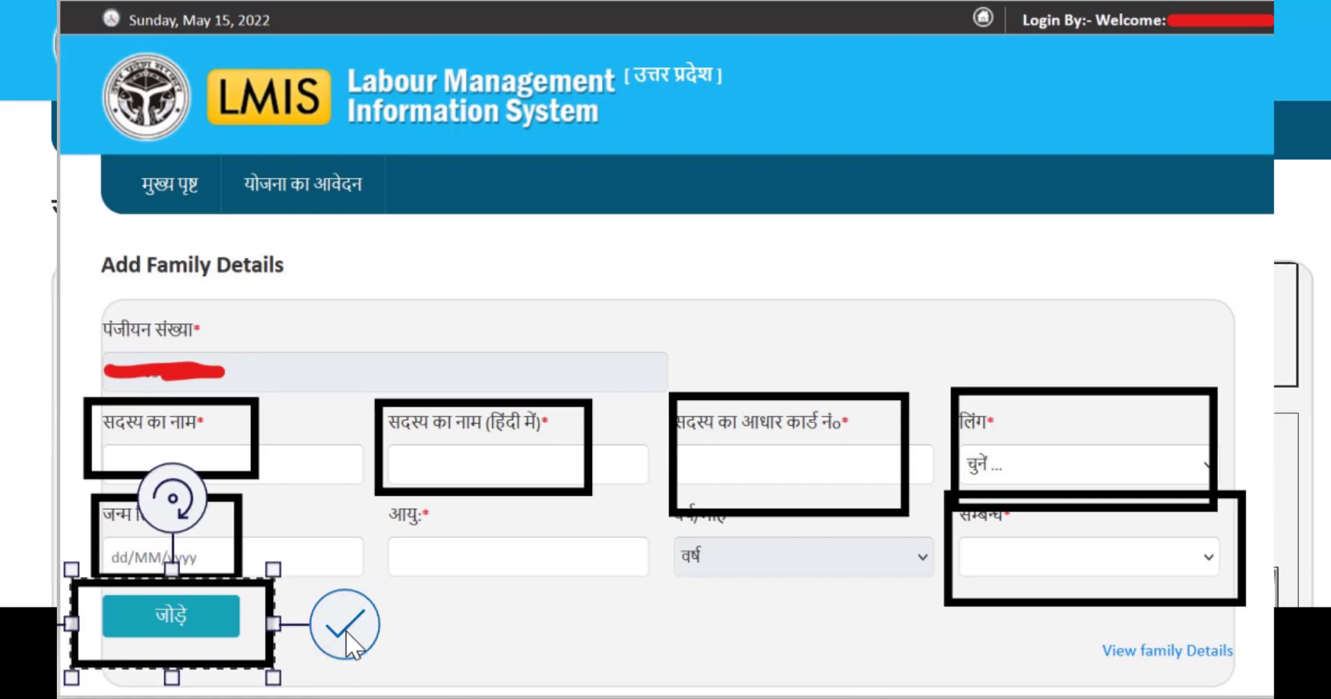
pyautogui.click(346, 620)
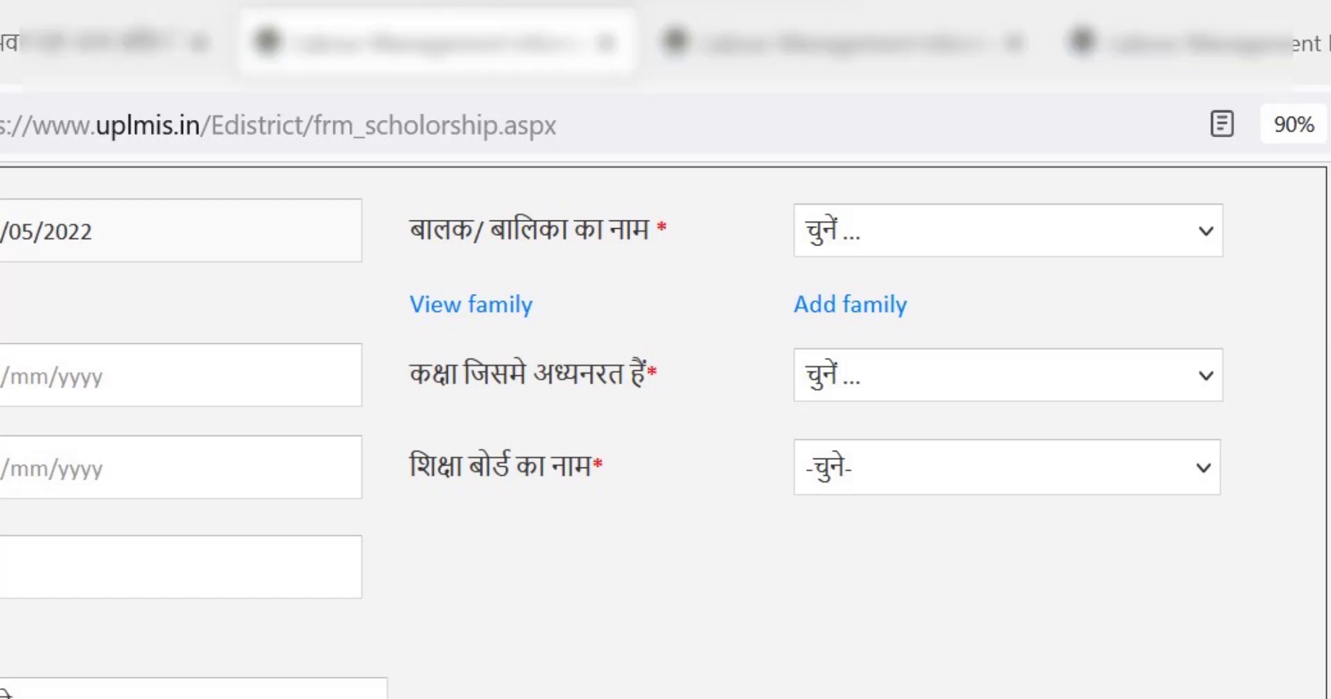
# Examine the choices offered for the child's name, the current class and the education board on the scholarship form.
pyautogui.click(1026, 197)
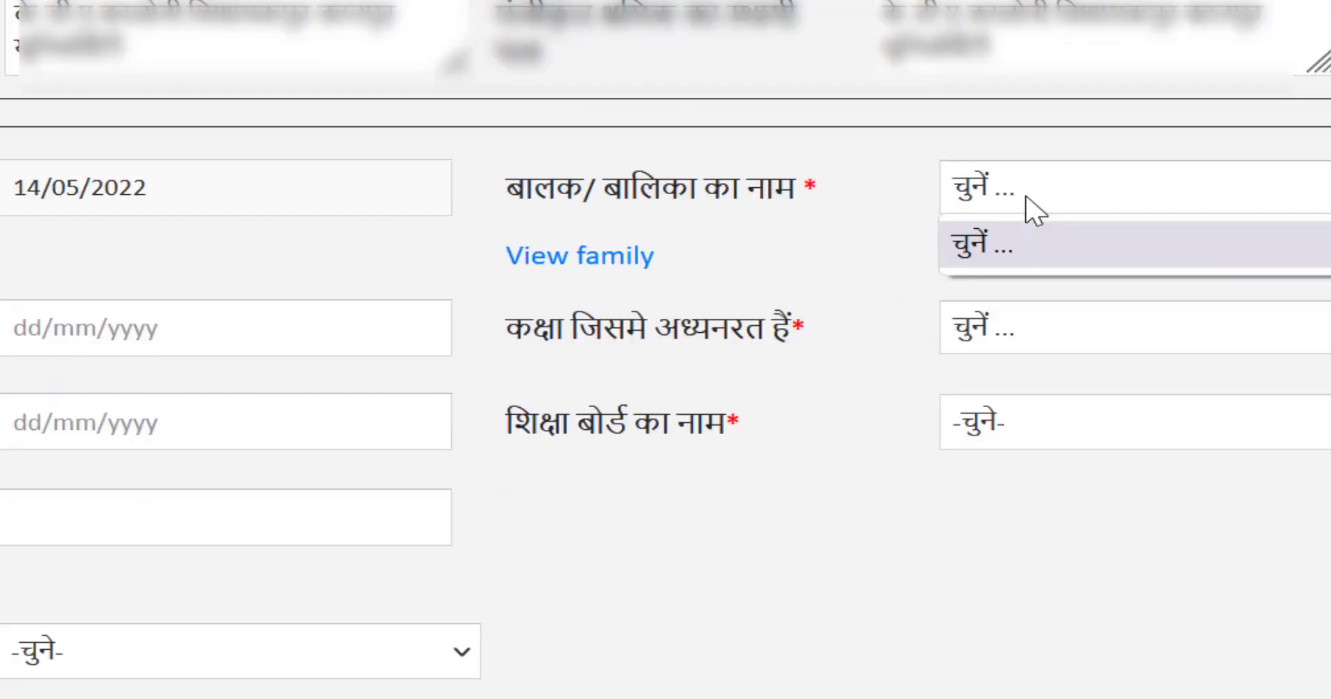
pyautogui.click(1026, 197)
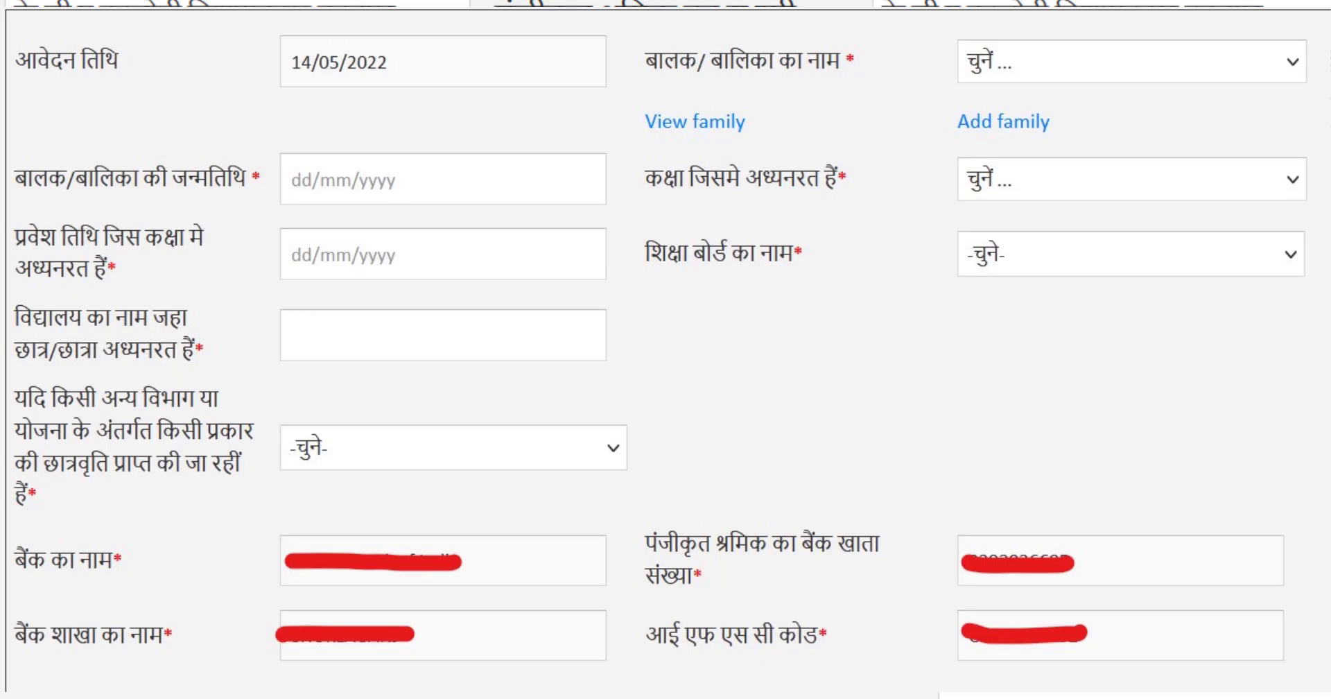
pyautogui.click(1131, 179)
pyautogui.scroll(3, 769, 212)
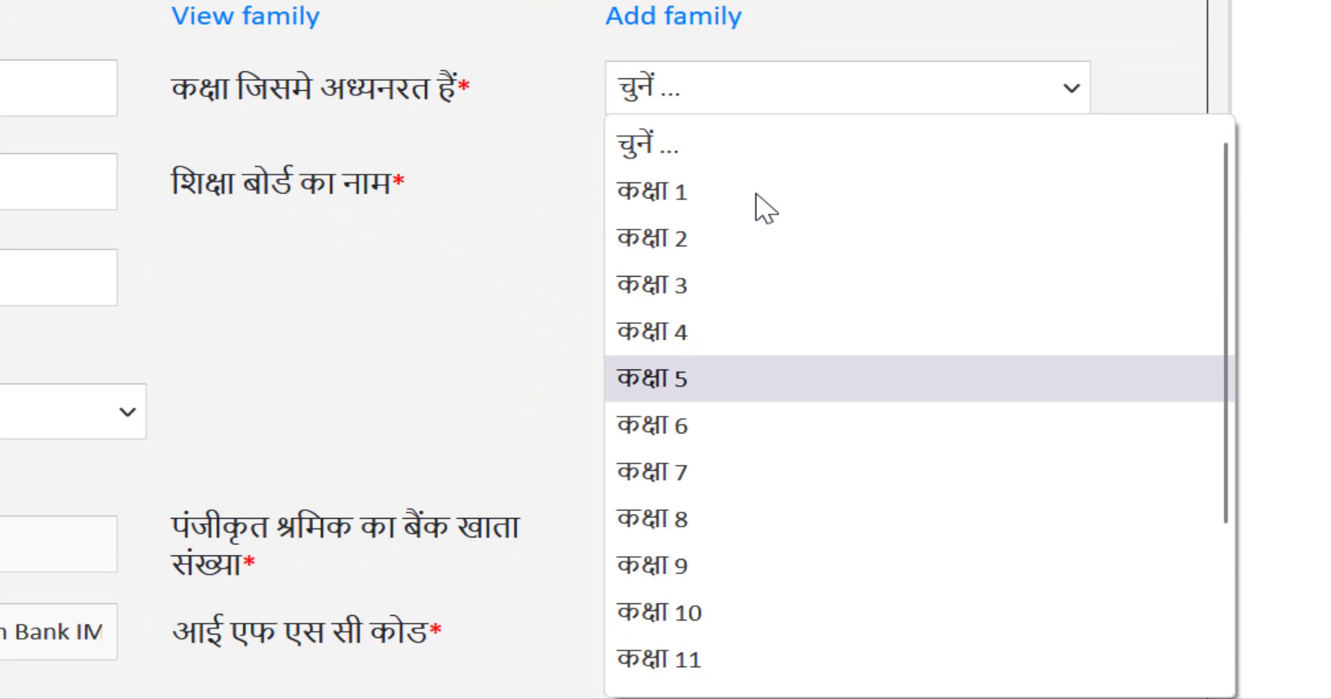
pyautogui.moveTo(475, 173); pyautogui.dragTo(476, 89)
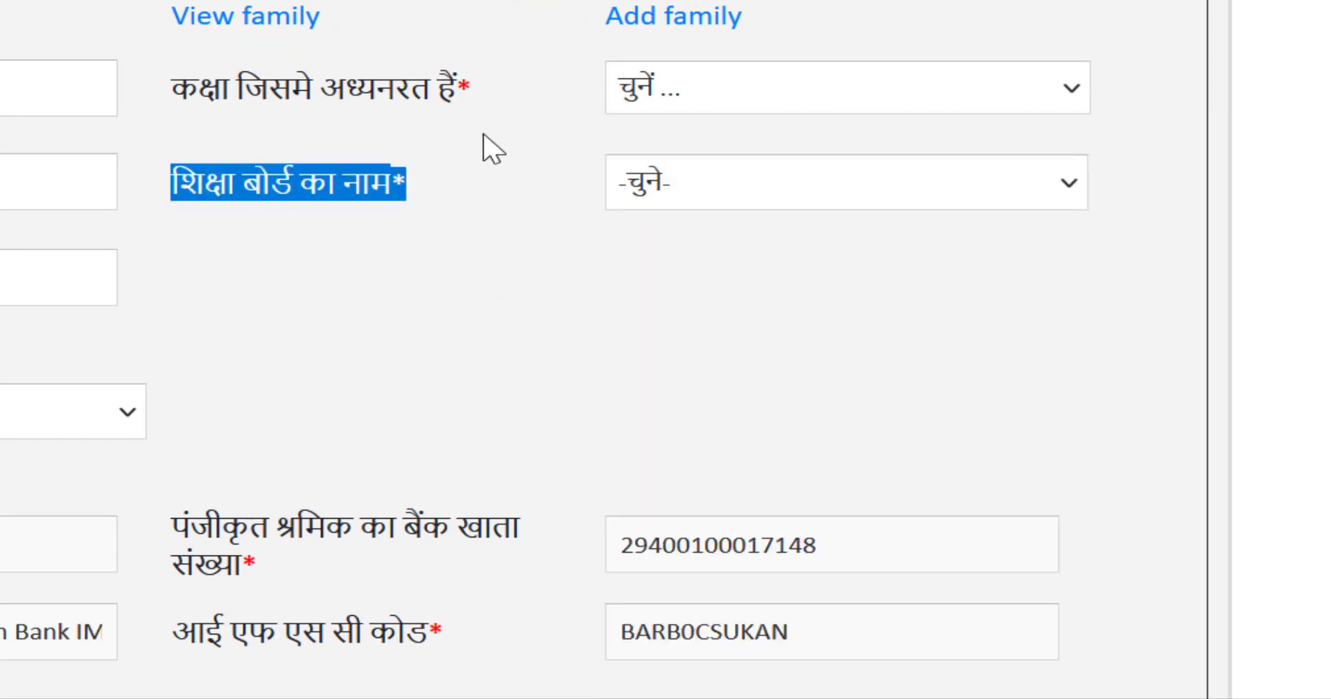
pyautogui.click(484, 135)
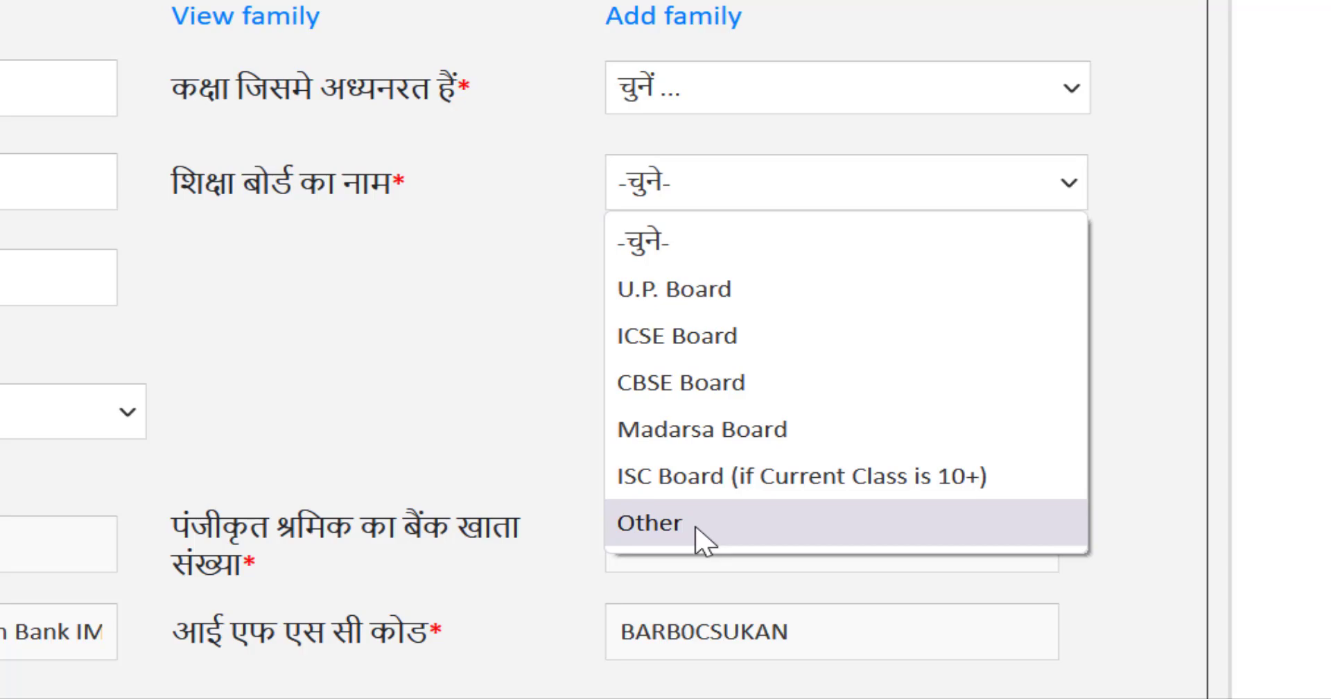
pyautogui.click(420, 416)
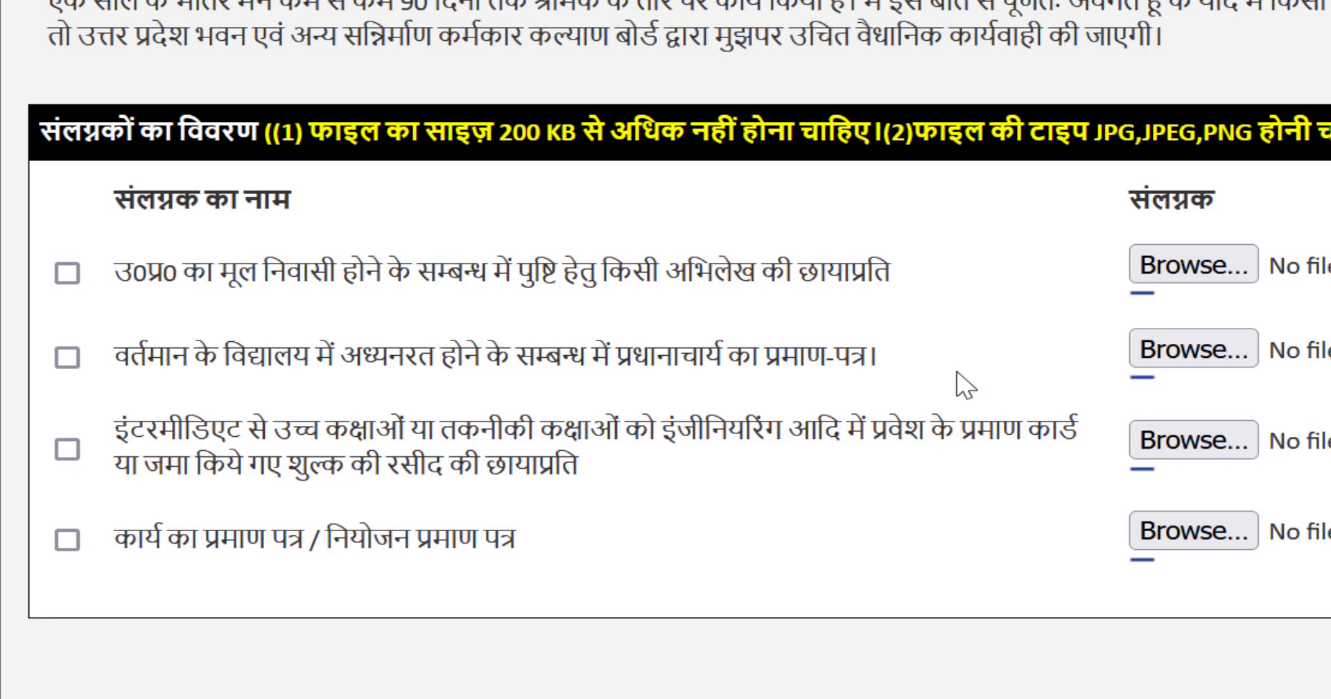
# Tick the attachments for UP residence proof, the principal's certificate and the higher-class admission or fee receipt.
pyautogui.moveTo(110, 540); pyautogui.dragTo(544, 561)
pyautogui.click(612, 545)
pyautogui.click(67, 272)
pyautogui.click(67, 358)
pyautogui.click(67, 449)
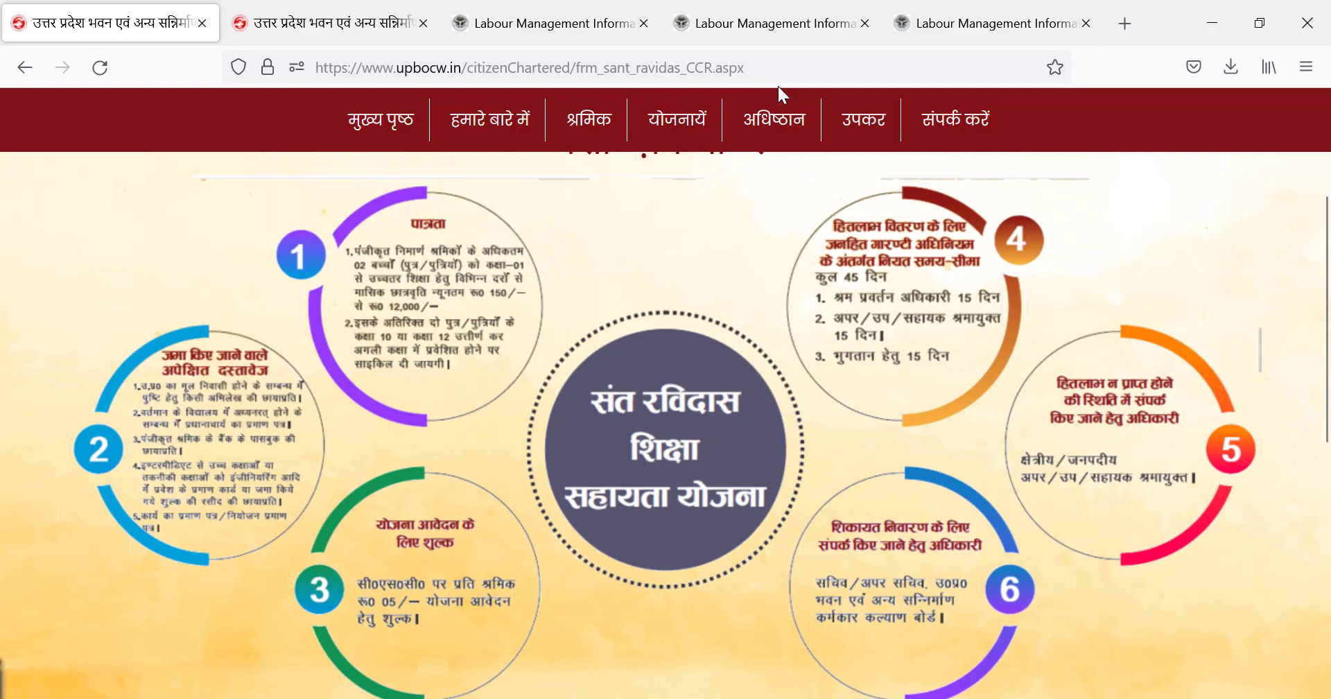
# Look up श्रमिक पंजीयन/संसोधन among the worker services on the upbocw.in site.
pyautogui.moveTo(606, 217)
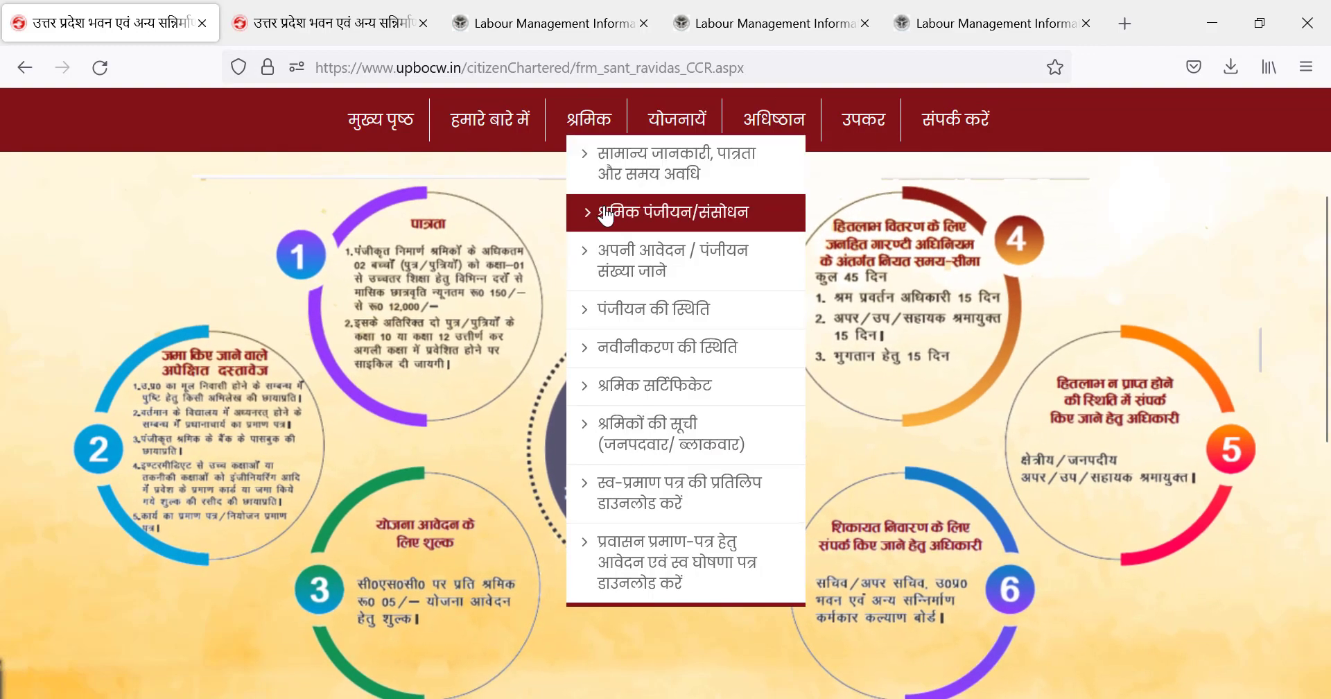